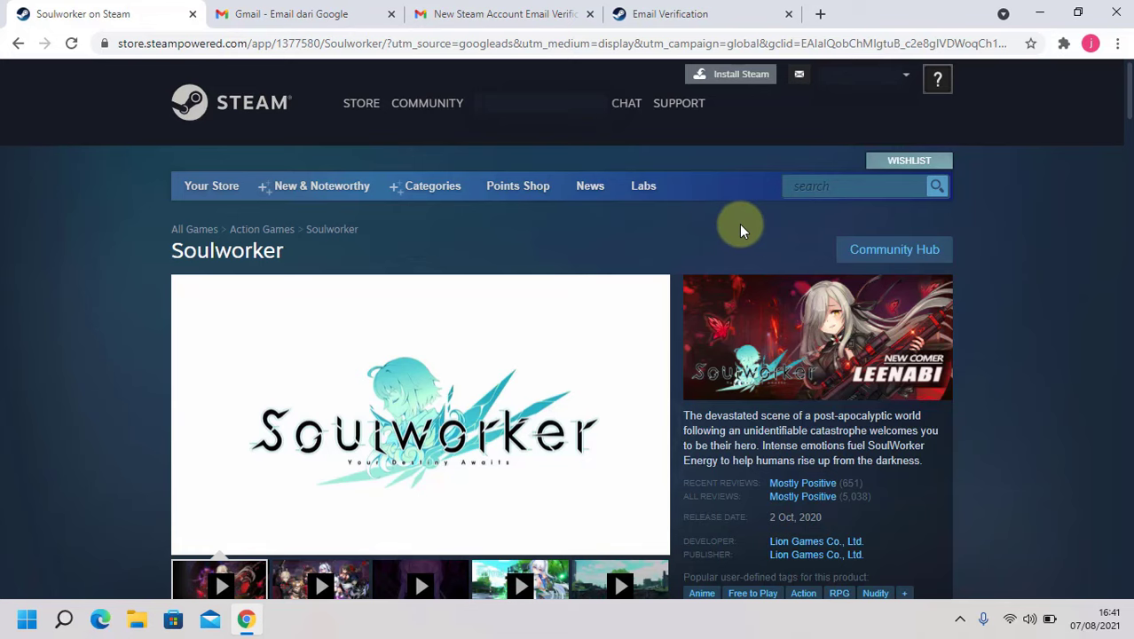
Download the Windows Steam installer from the Steam website and show the browser's full list of downloads
left_click(741, 76)
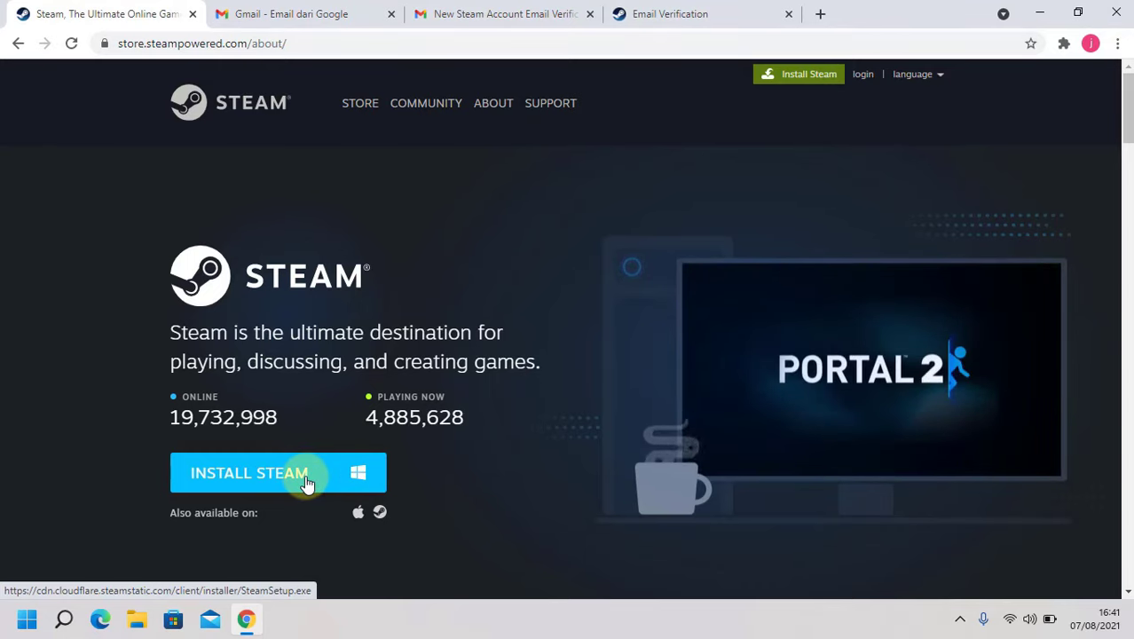
left_click(306, 482)
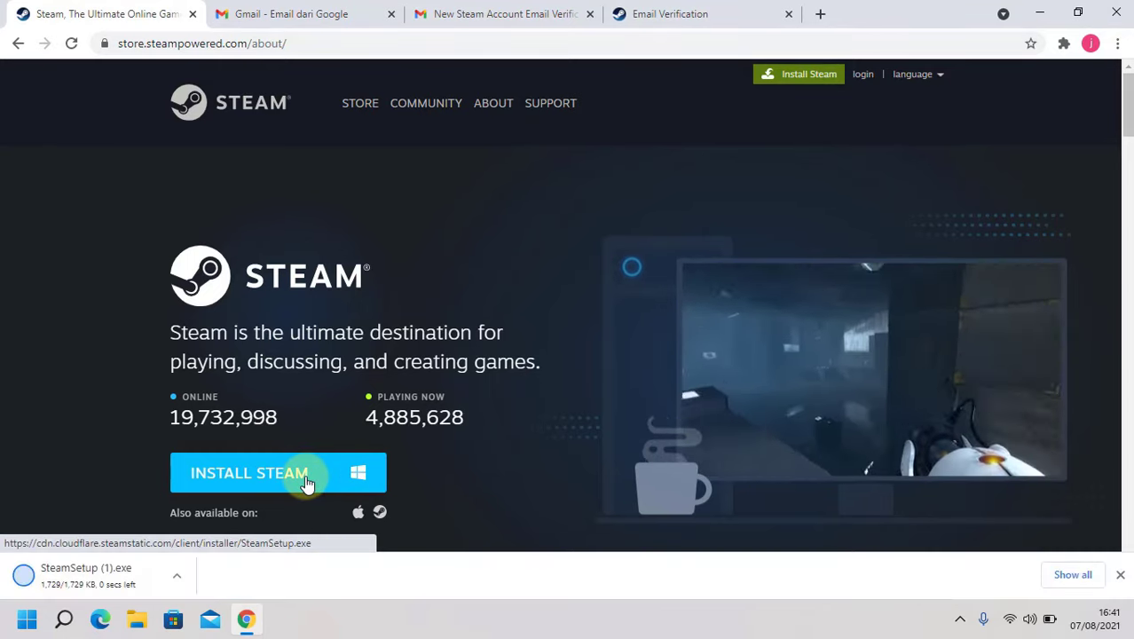
left_click(1070, 574)
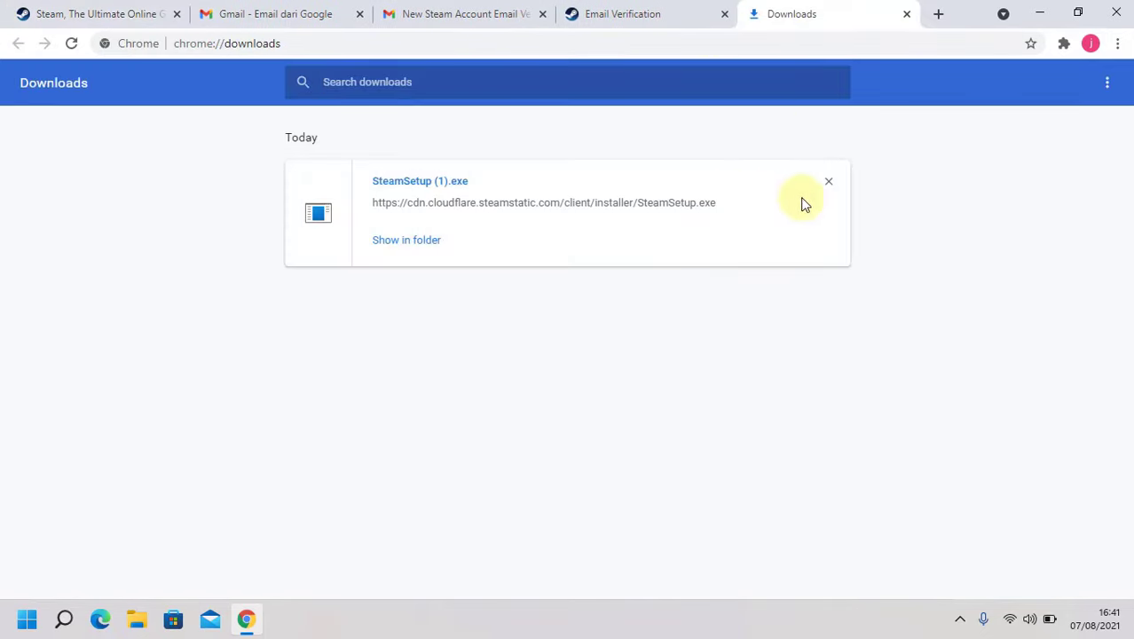
Close the Email Verification page and both Gmail pages, leaving the downloads list open
left_click(724, 14)
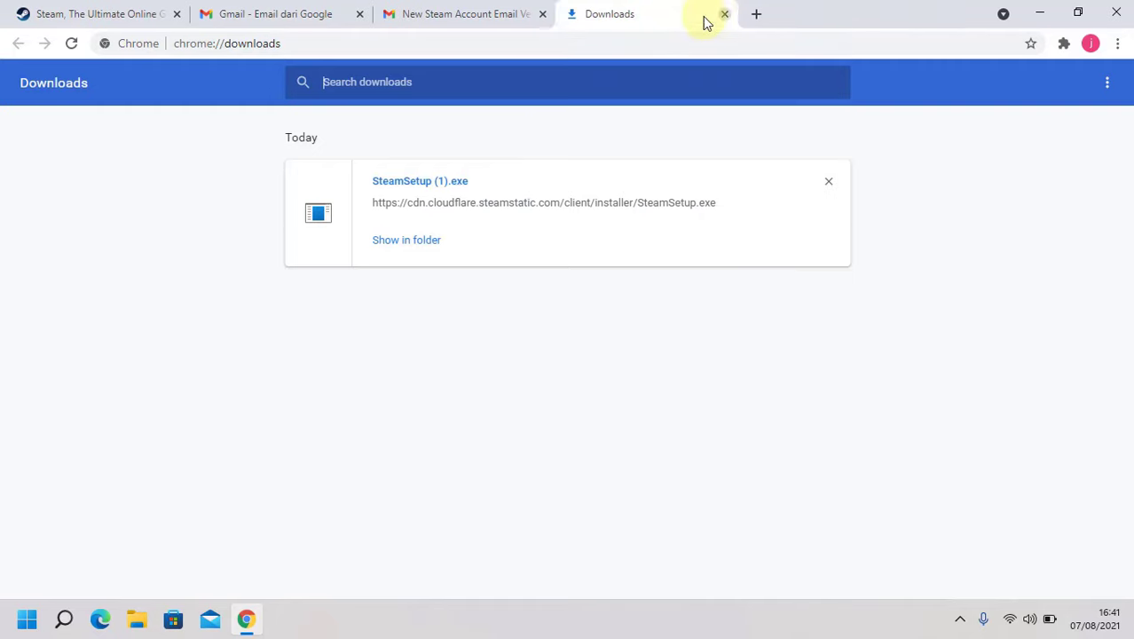
left_click(543, 15)
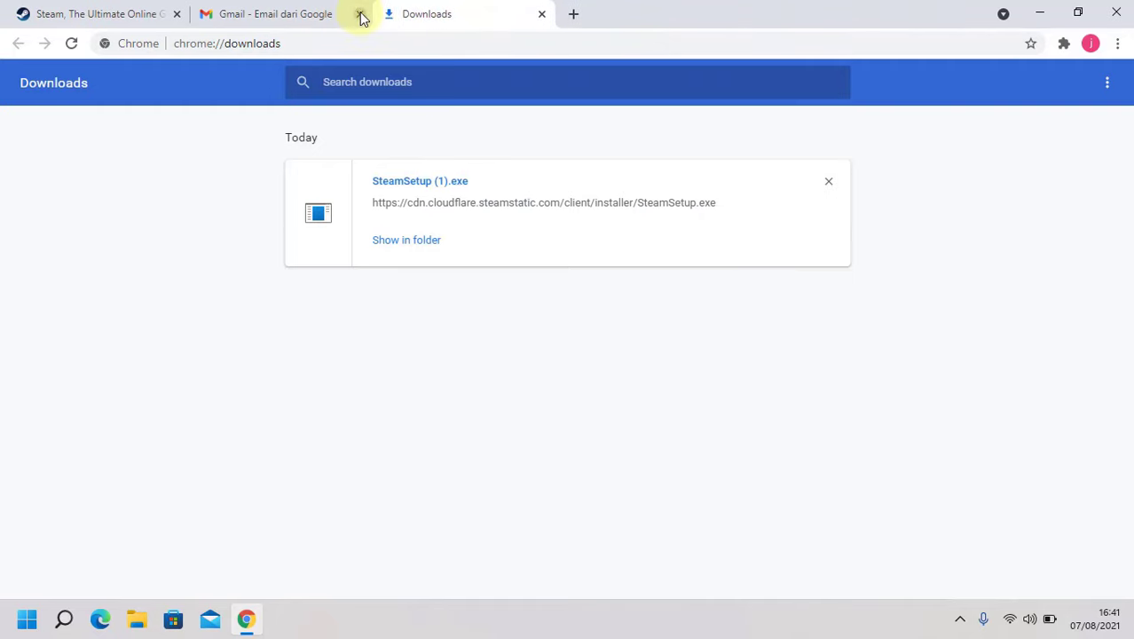
left_click(359, 15)
Show the downloaded SteamSetup (1) file in its folder, run it, and minimize the folder window
left_click(427, 248)
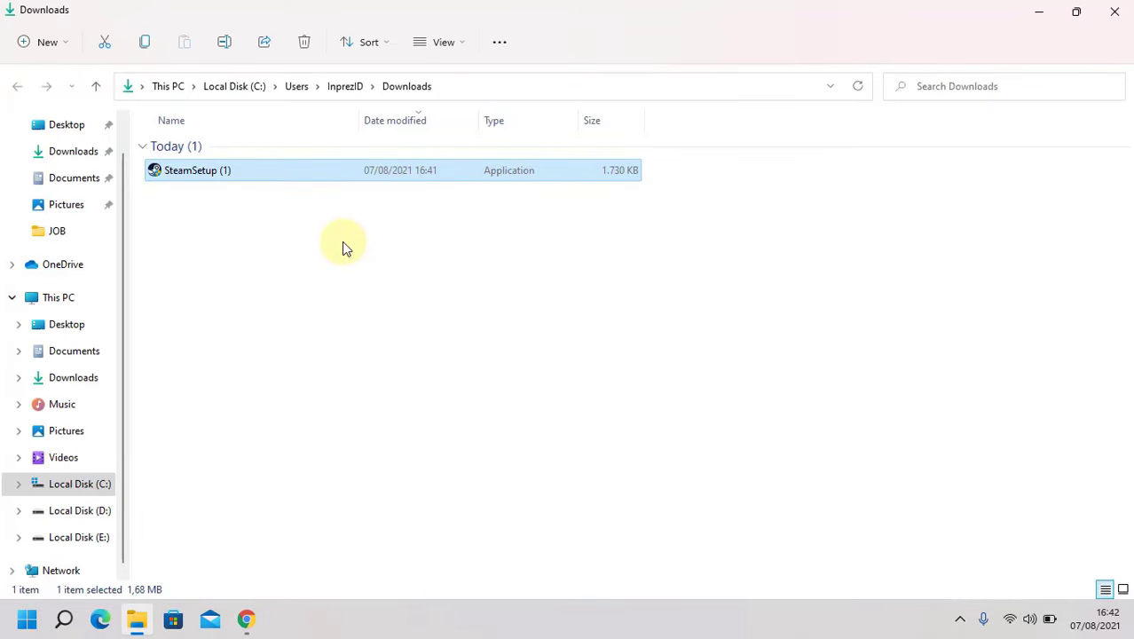
double_click(473, 173)
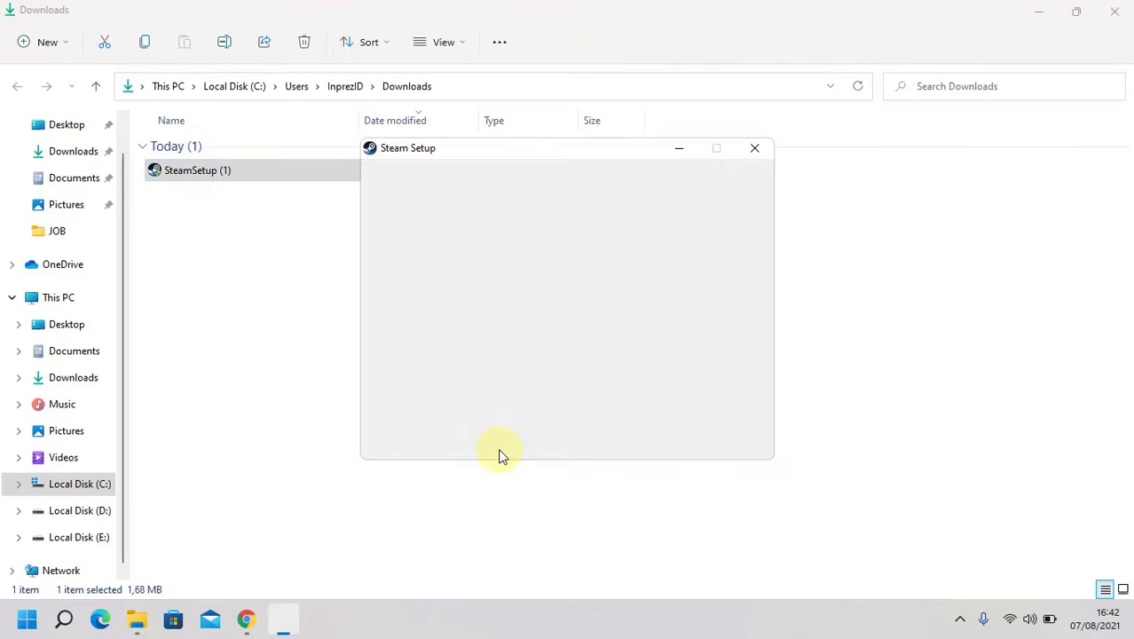
left_click(1038, 11)
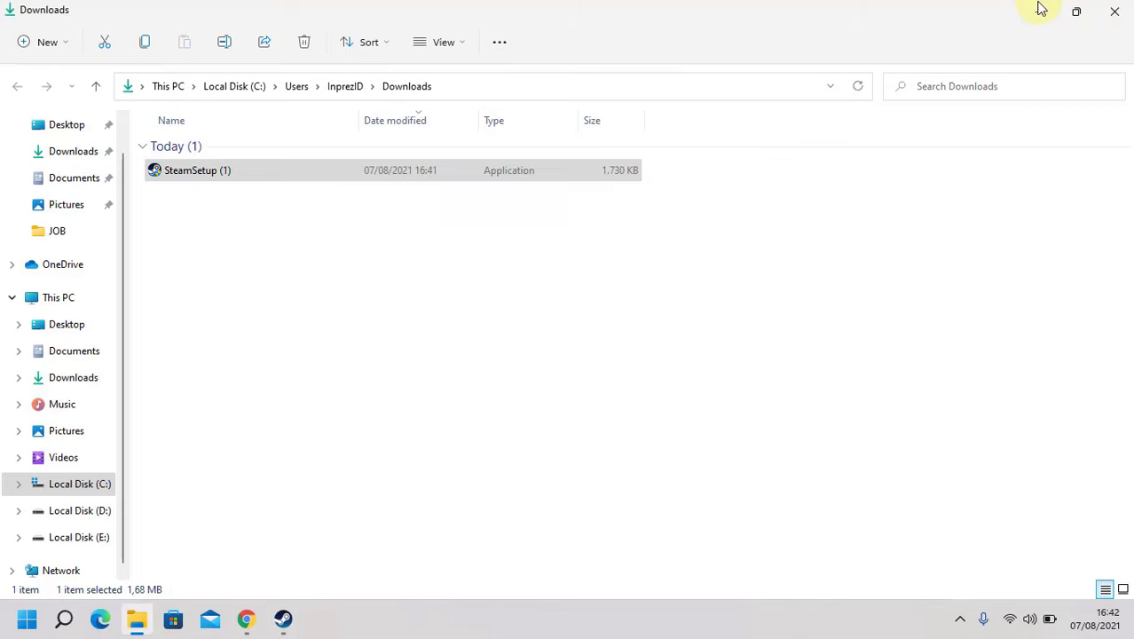
Remove SteamSetup (1).exe from the browser's downloads list, then close that page and minimize the browser
left_click(829, 181)
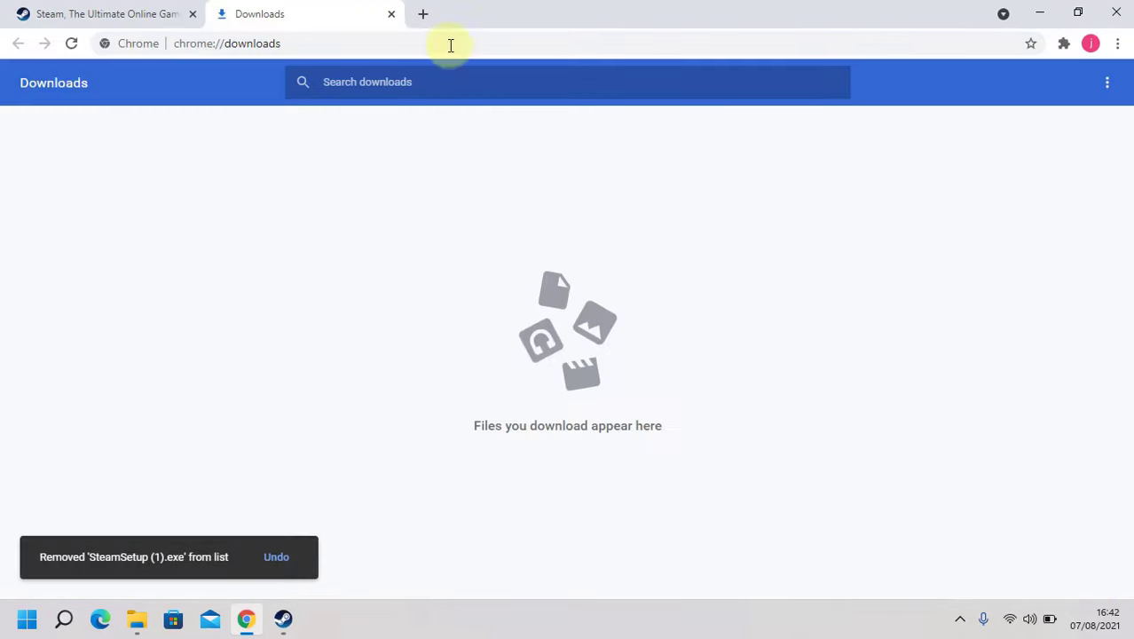
left_click(391, 13)
left_click(1039, 11)
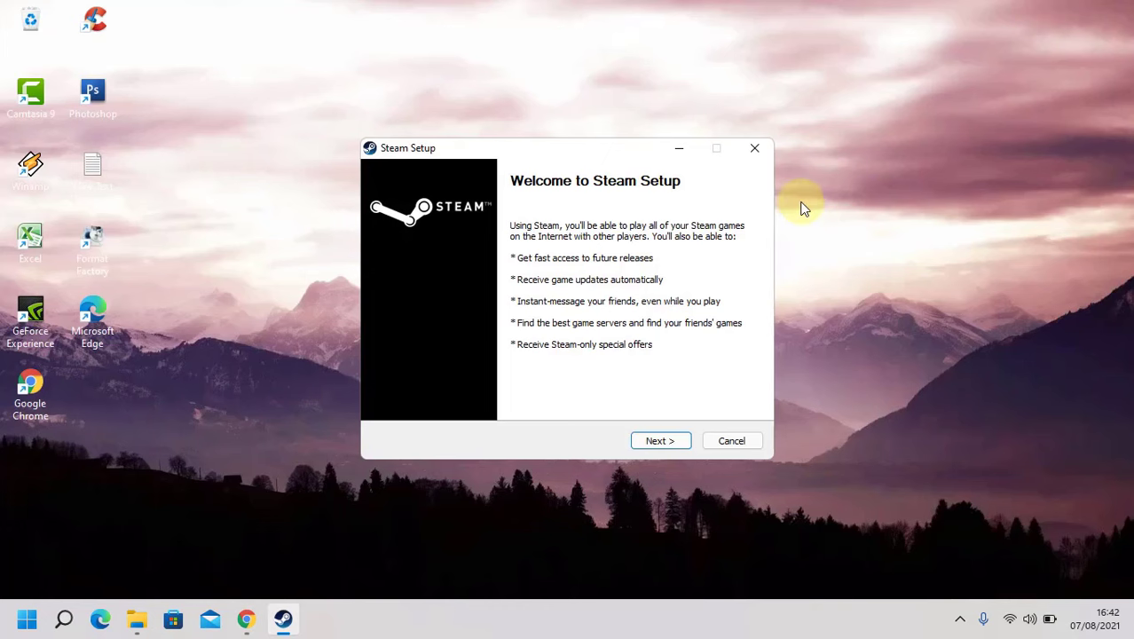
Install Steam in English to C:\Program Files (x86)\Steam and finish the setup wizard
left_click_drag(570, 156, 578, 143)
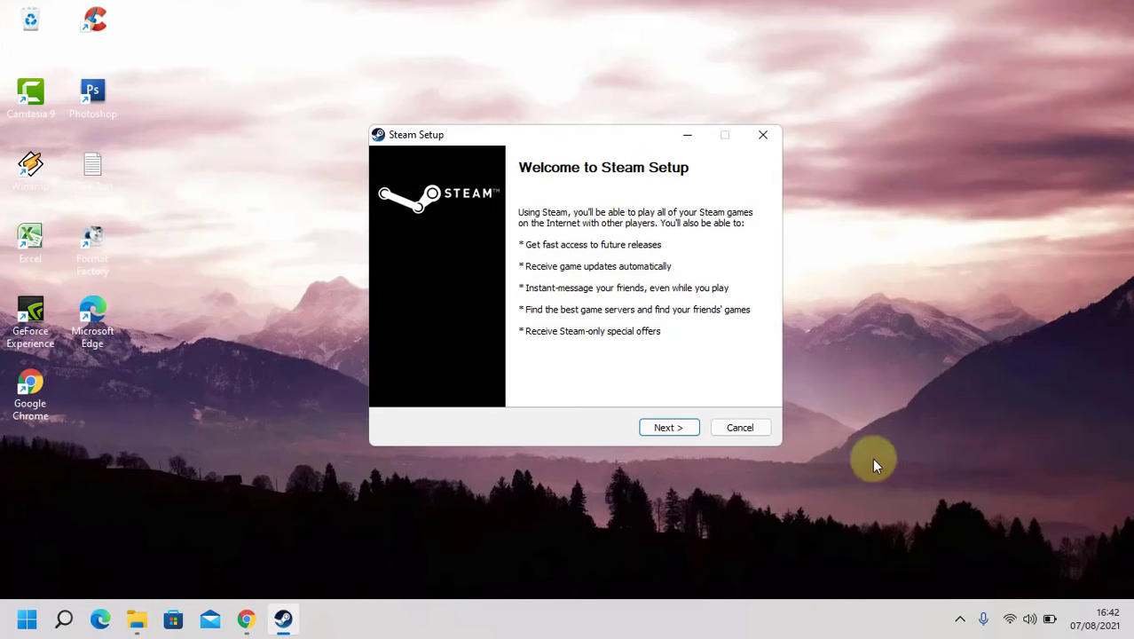
left_click(669, 427)
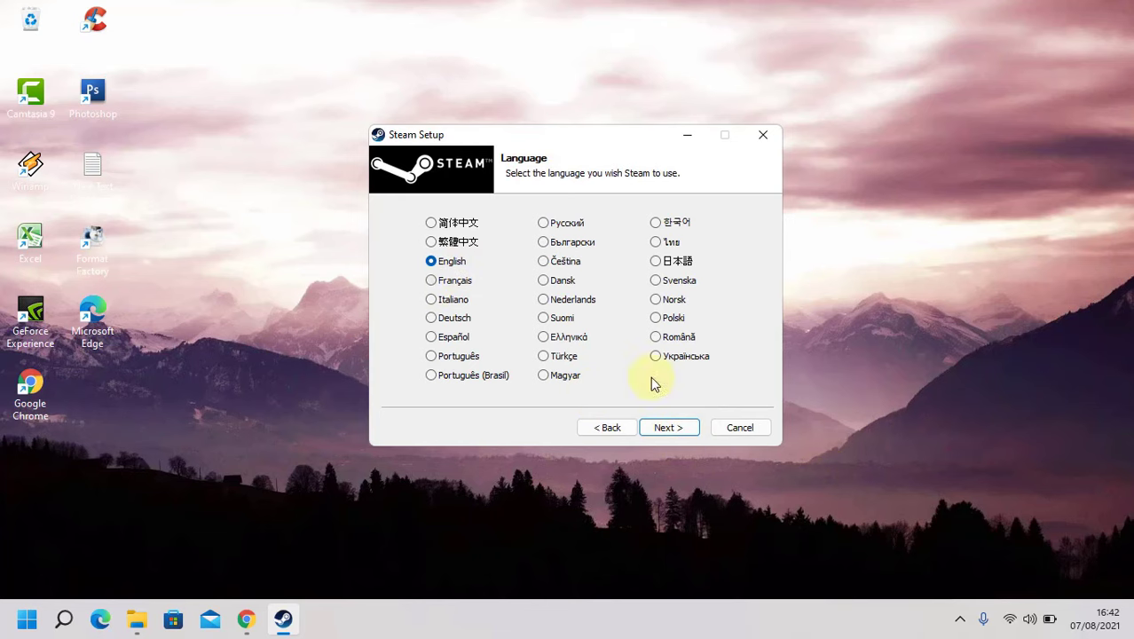
left_click(685, 428)
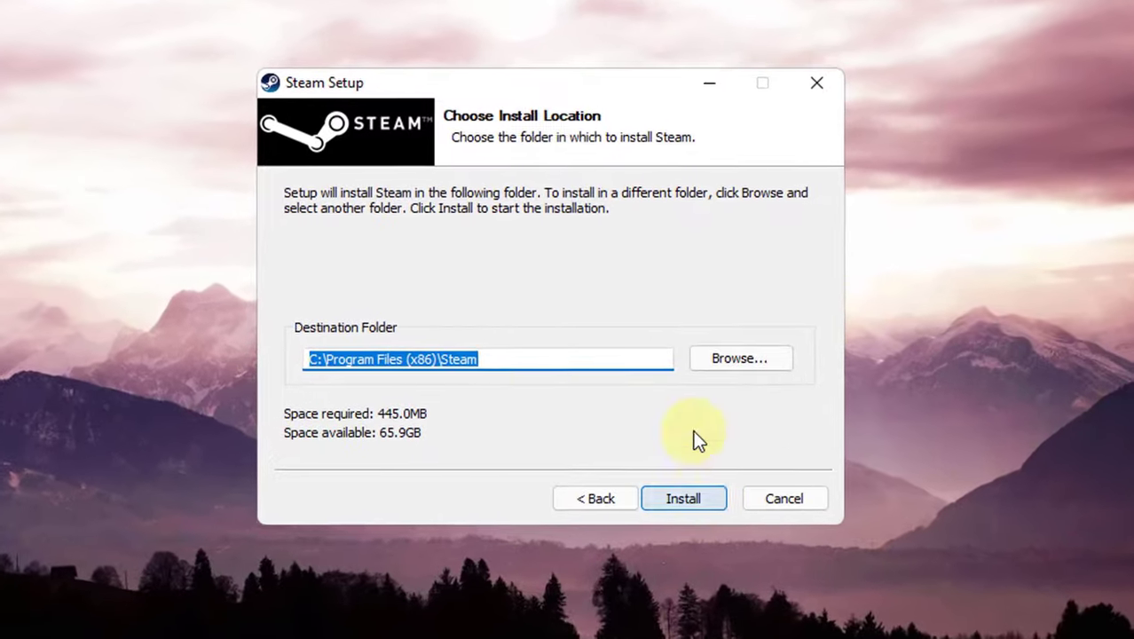
left_click(502, 359)
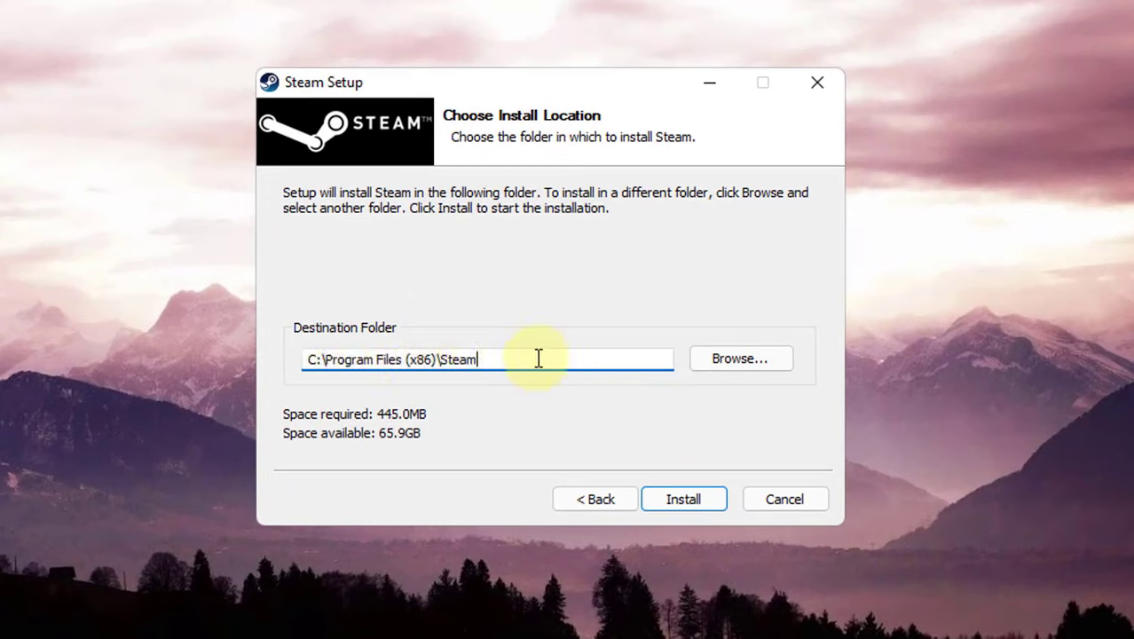
left_click(705, 501)
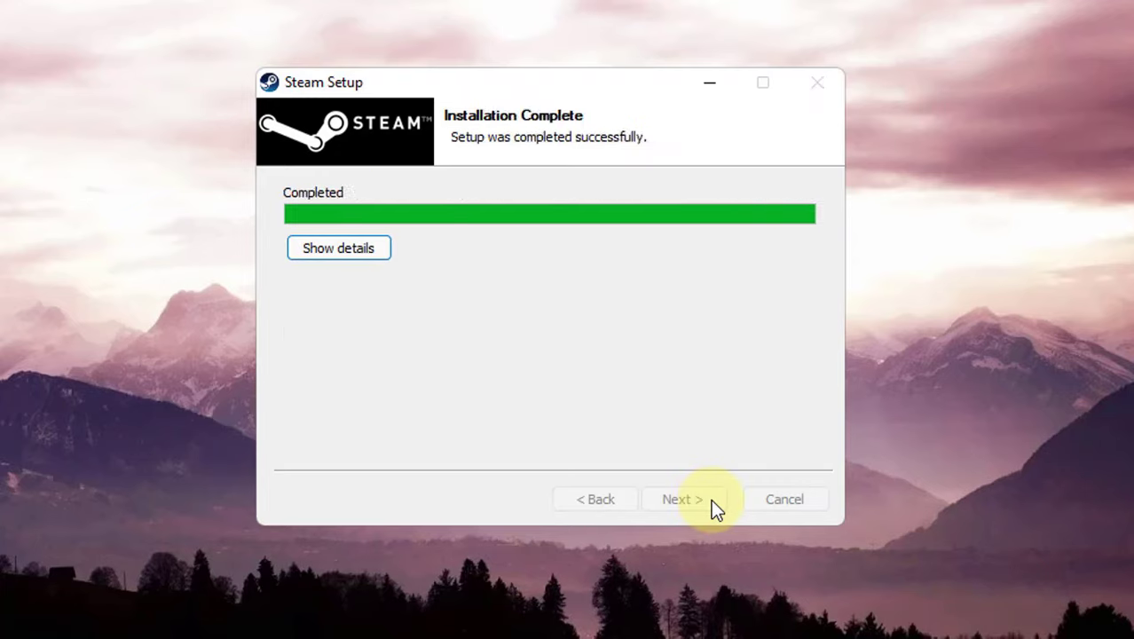
left_click(714, 502)
left_click(710, 501)
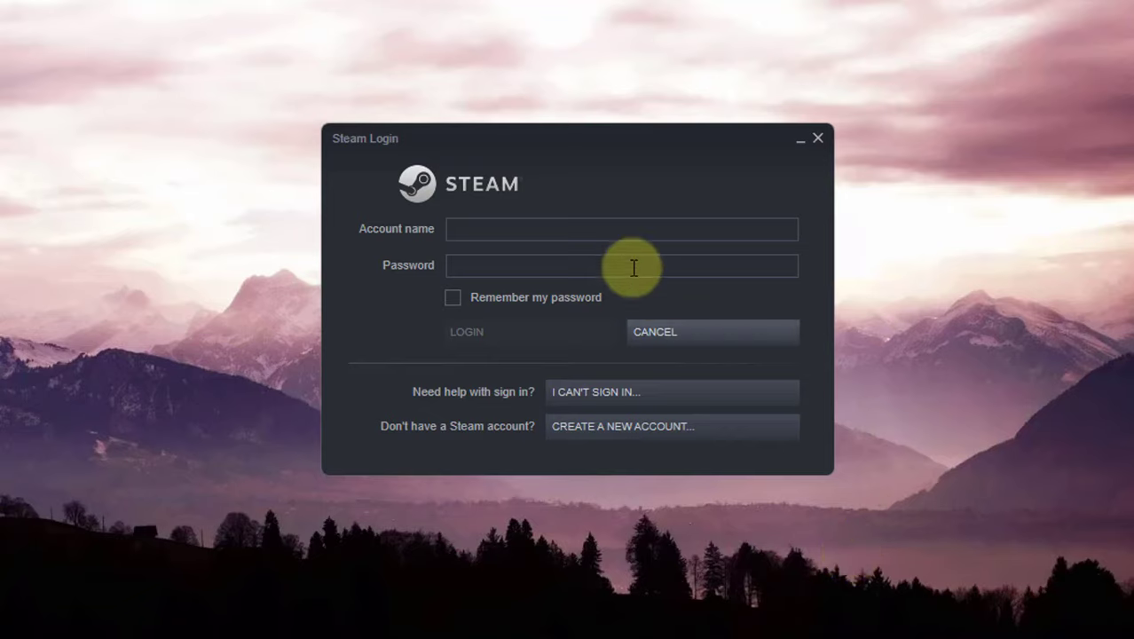
Log in to Steam with the account name and account password
left_click(607, 232)
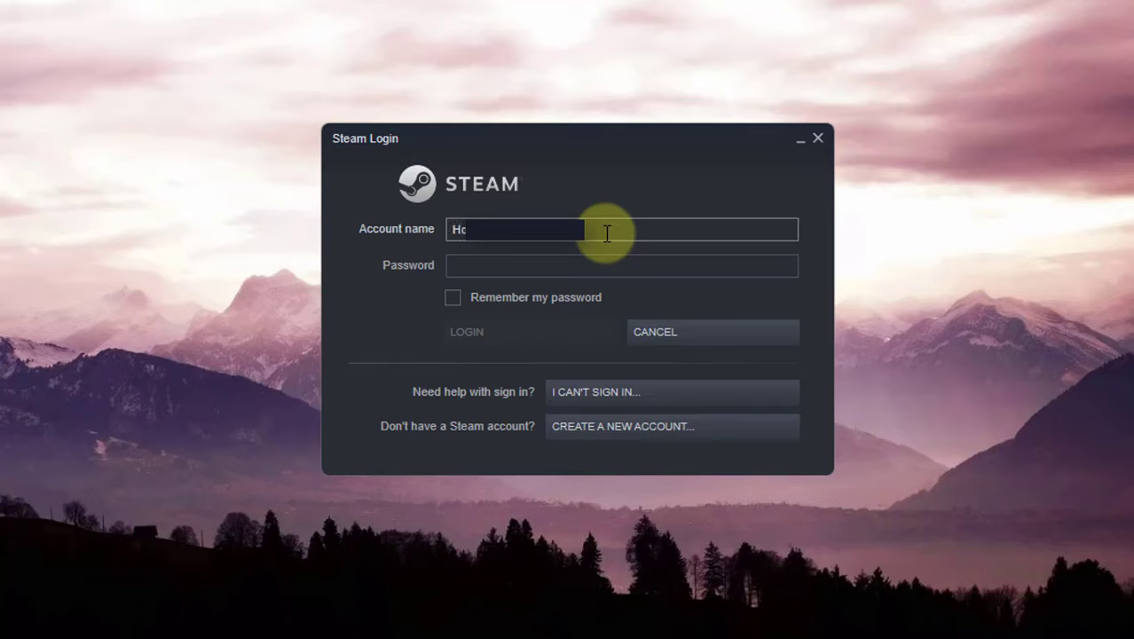
left_click(597, 265)
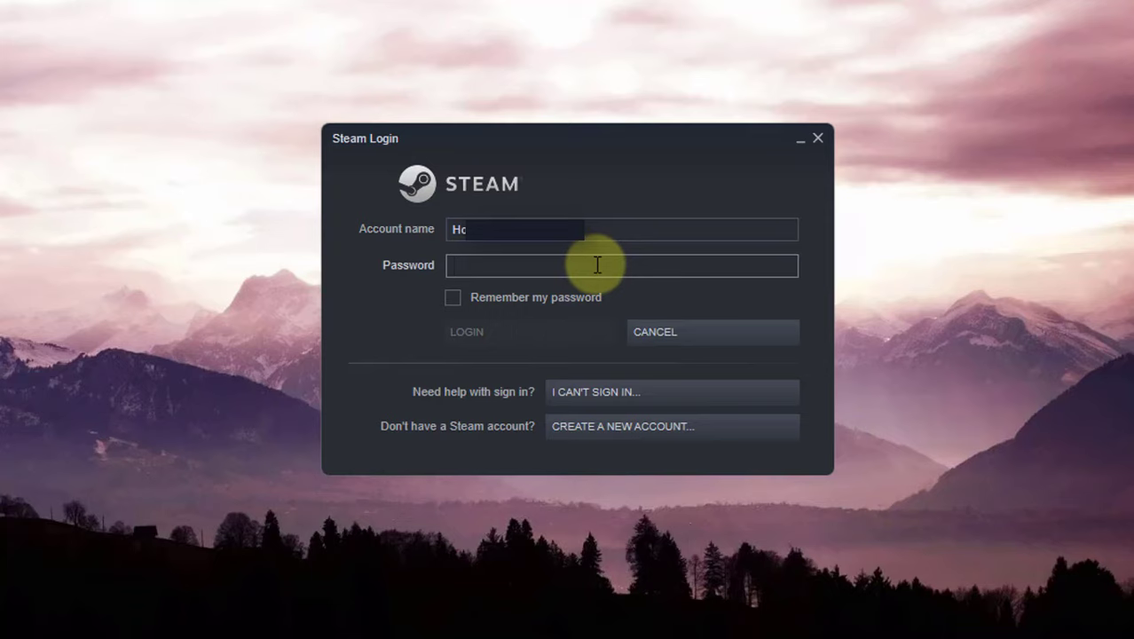
type("••")
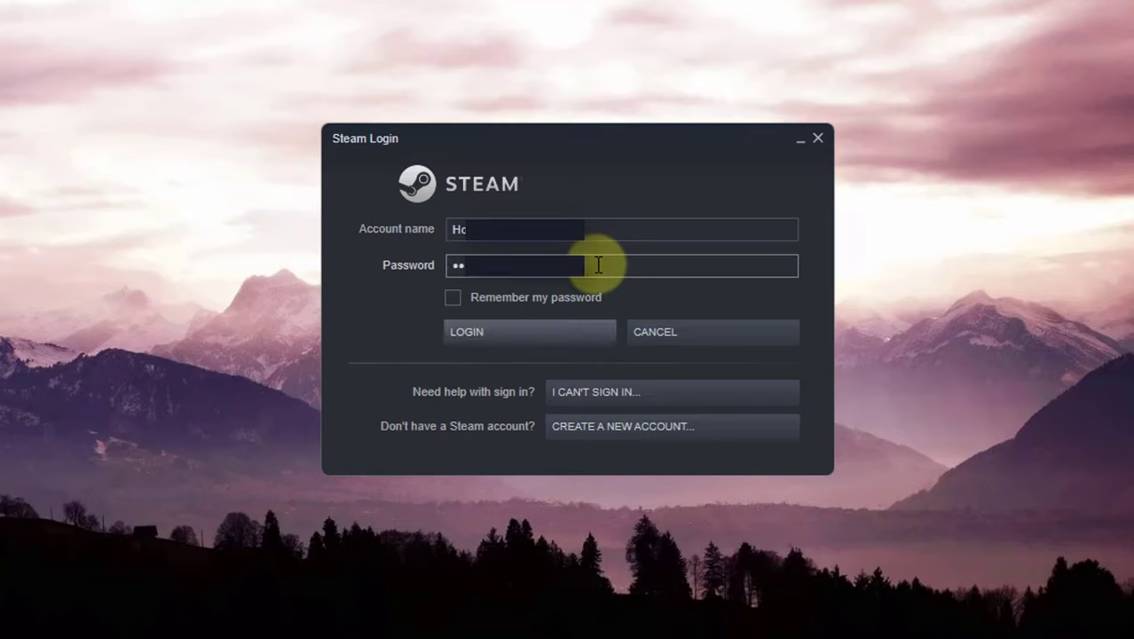
left_click(550, 334)
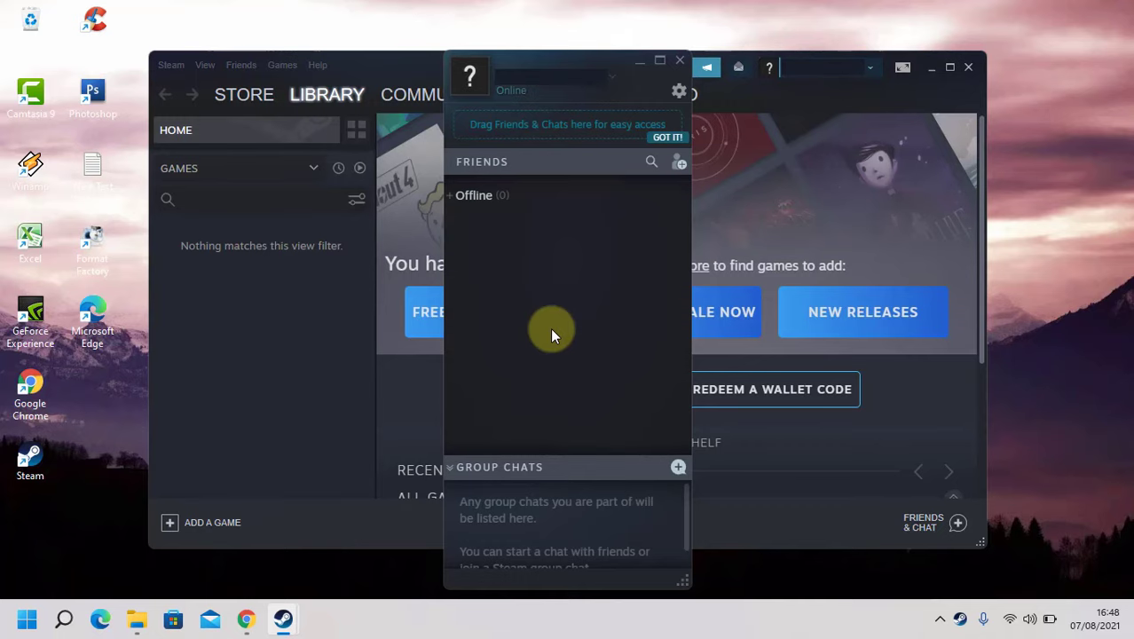
Close the friends list window and maximize the main Steam window
left_click(679, 62)
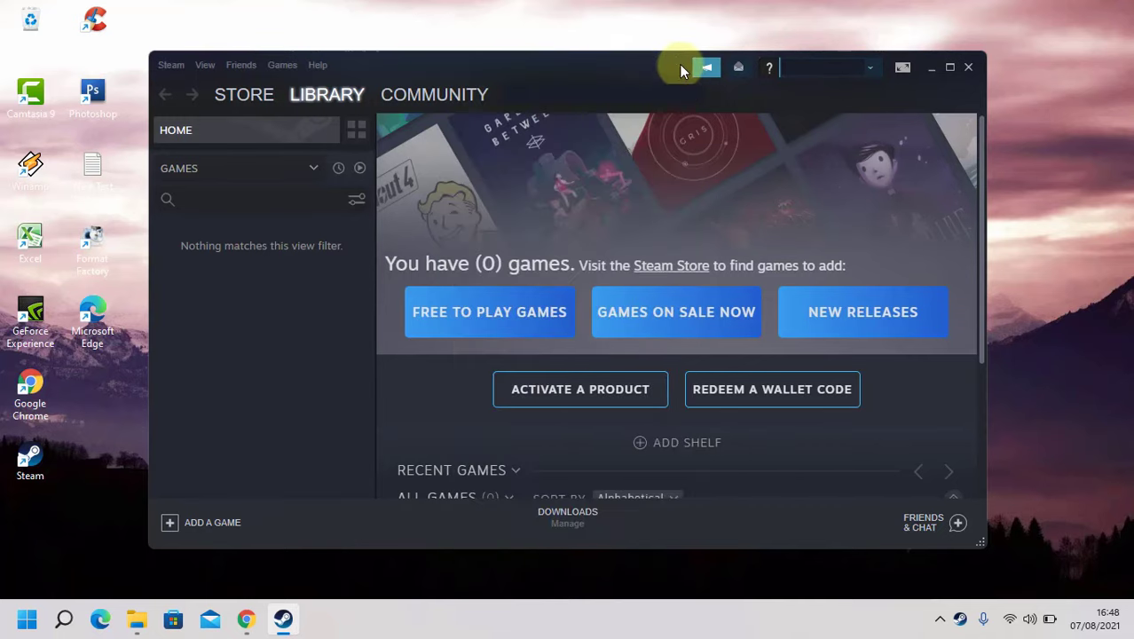
left_click(950, 70)
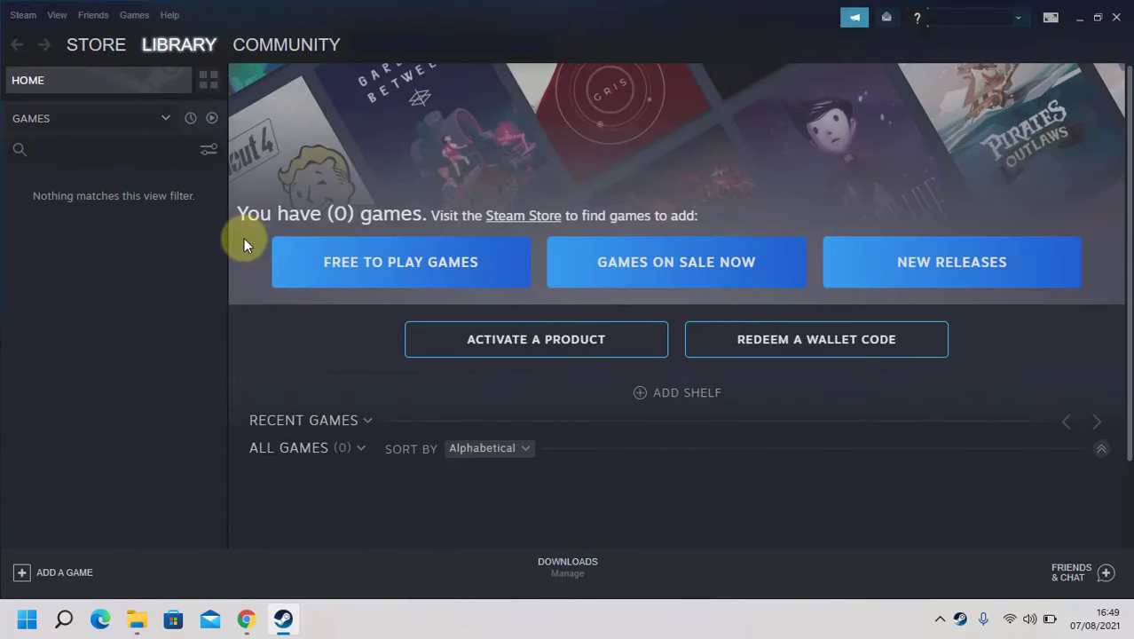
Open the Free to Play category of the Steam store
left_click(100, 44)
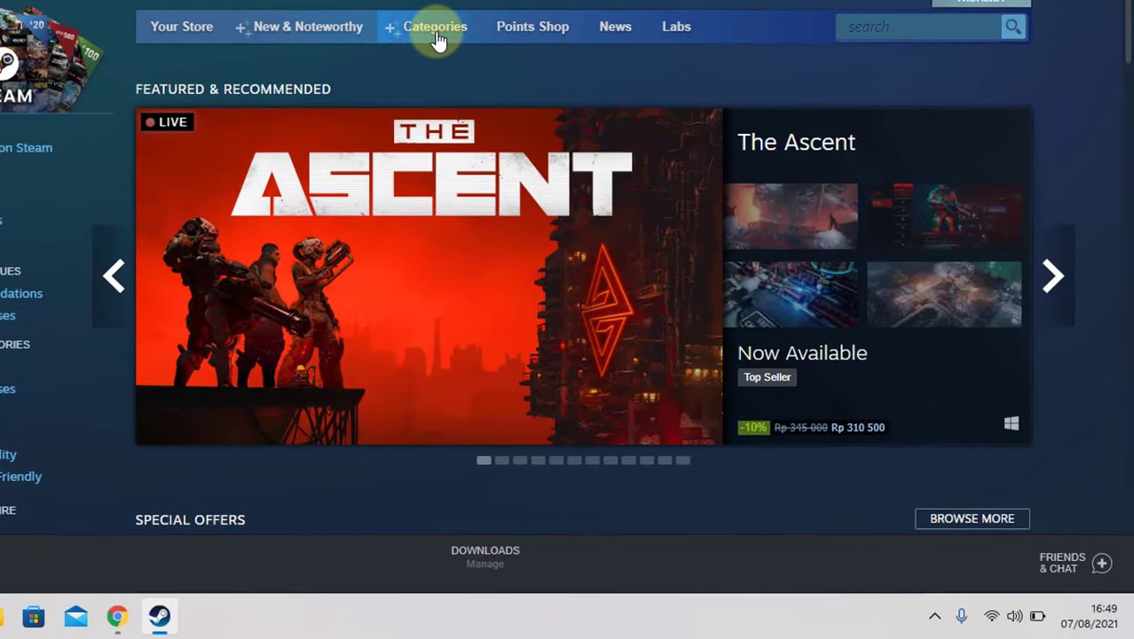
mouse_move(526, 110)
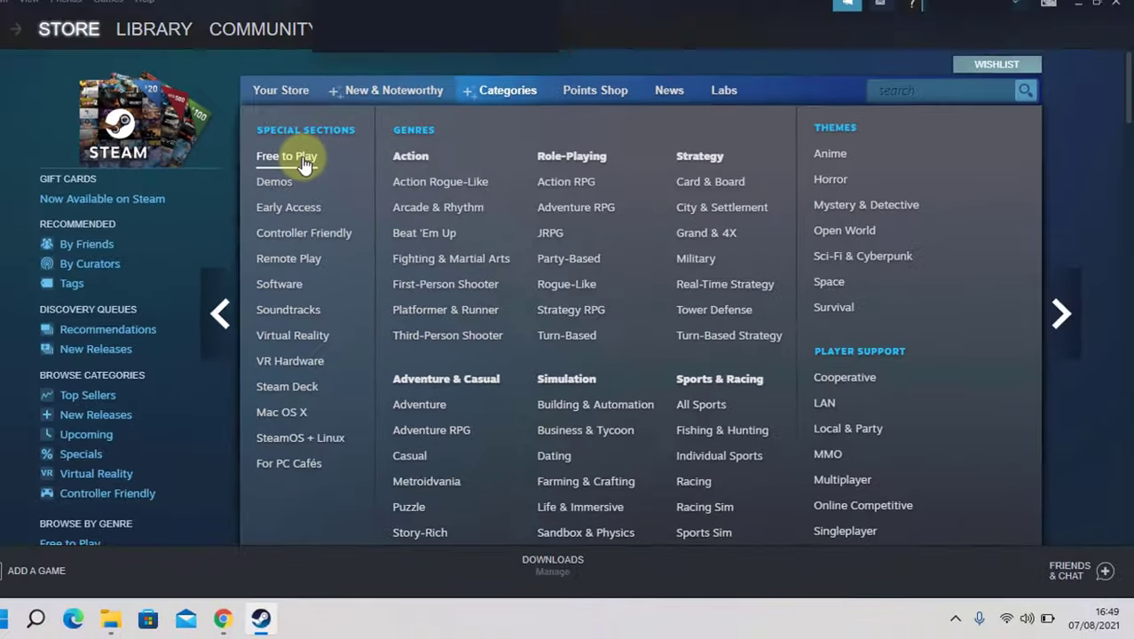
left_click(342, 173)
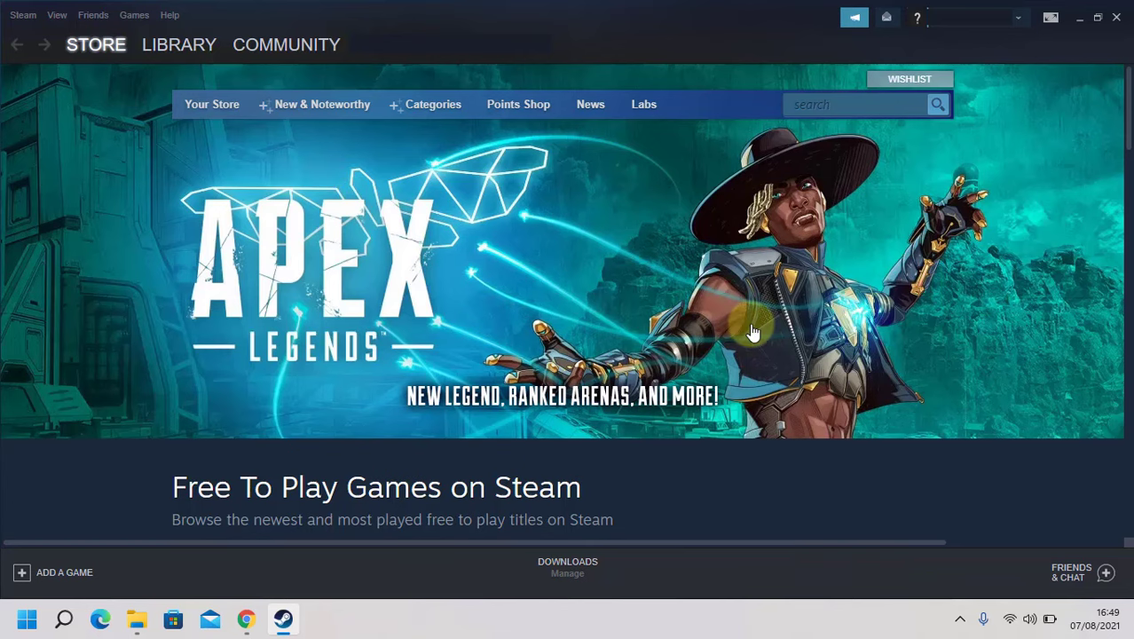
Browse the featured Free To Play games one by one as far as Bless Unleashed
scroll(756, 323, "down", 4)
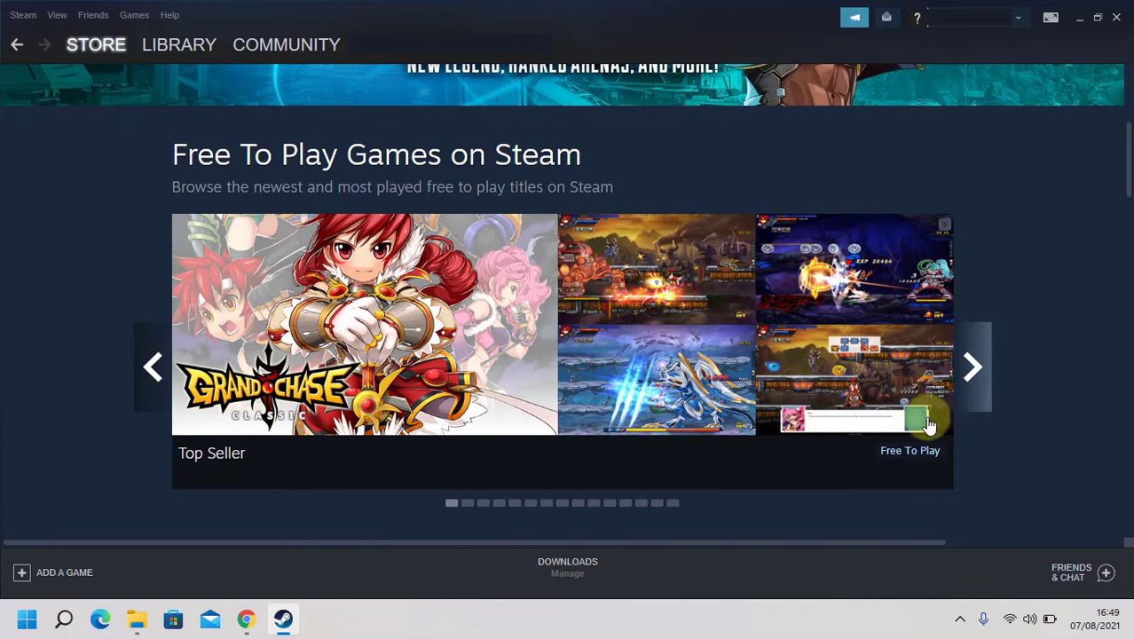
left_click(973, 376)
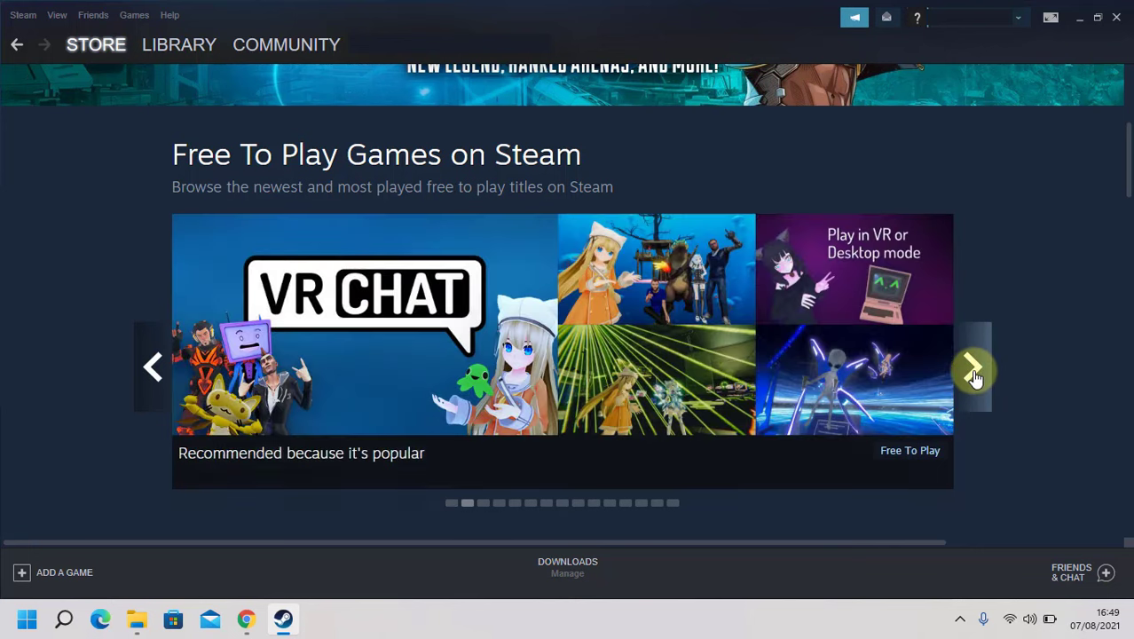
left_click(973, 376)
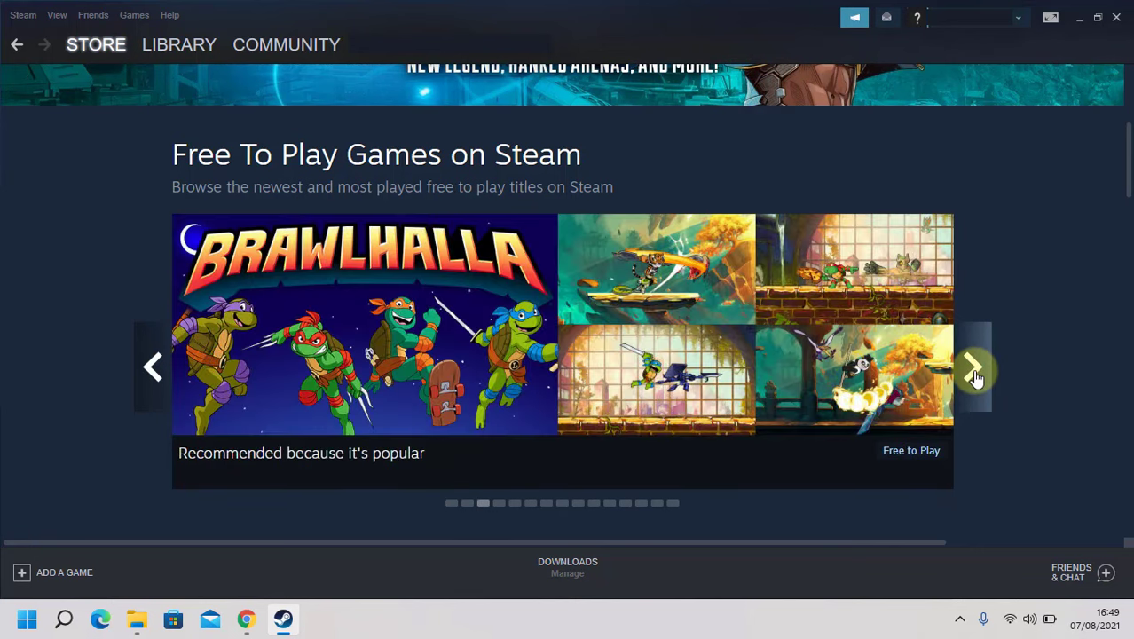
left_click(973, 376)
left_click(982, 377)
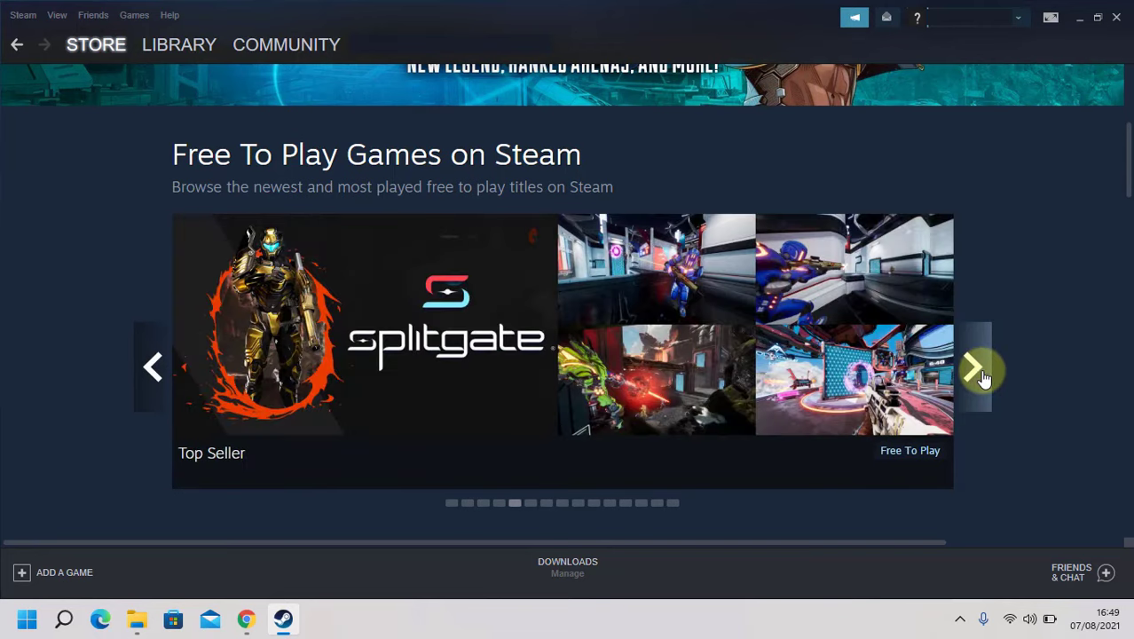
left_click(982, 377)
left_click(982, 377)
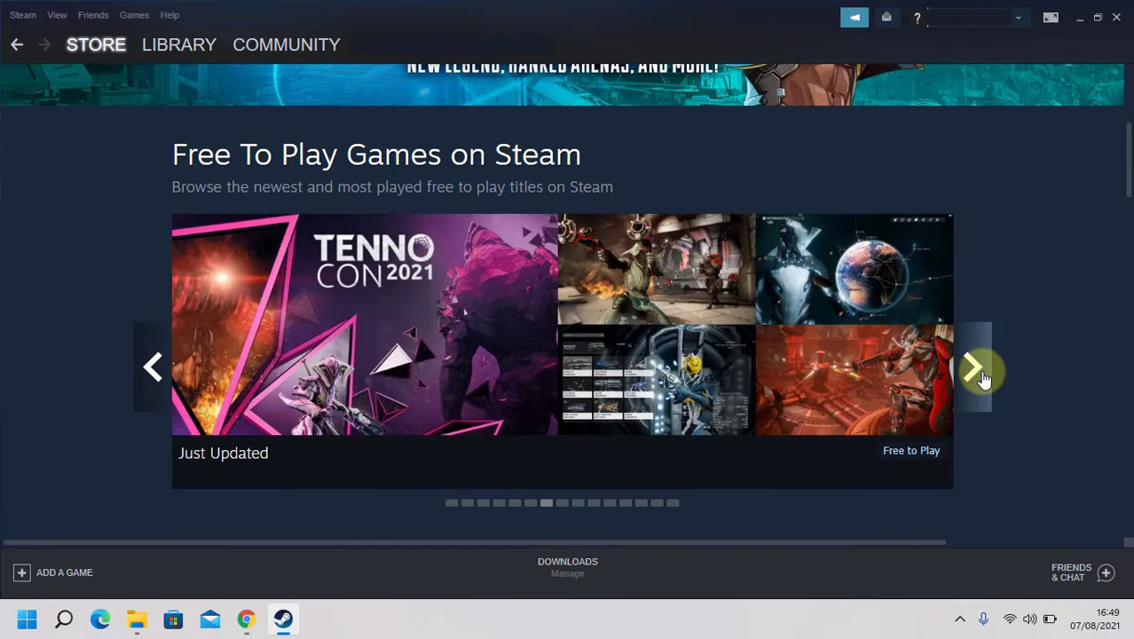
left_click(982, 378)
left_click(982, 377)
left_click(982, 377)
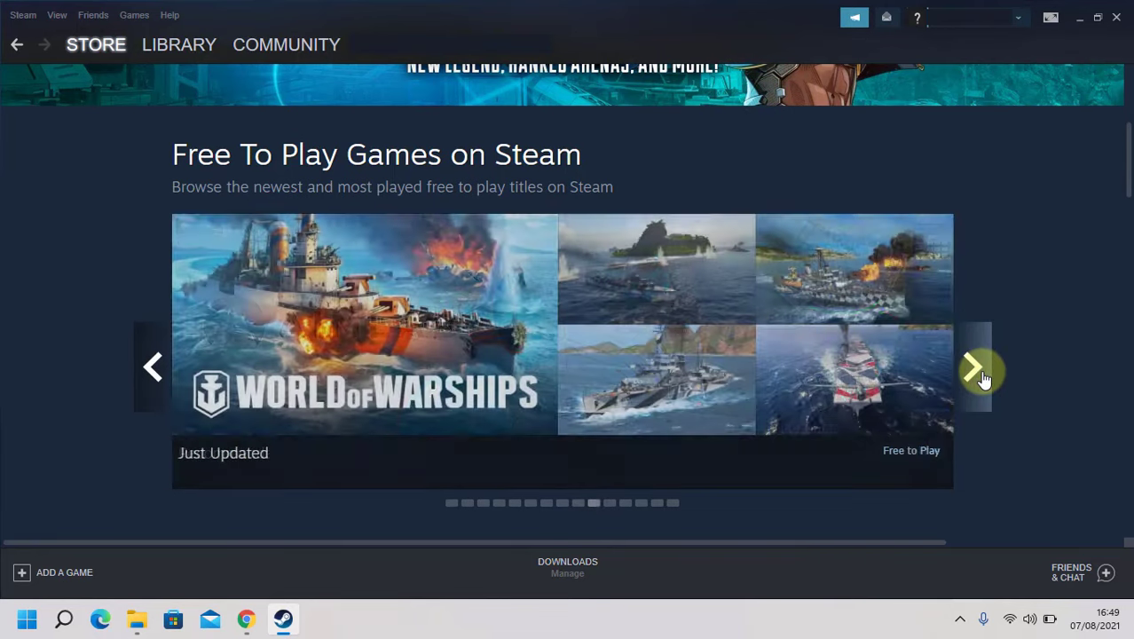
left_click(982, 377)
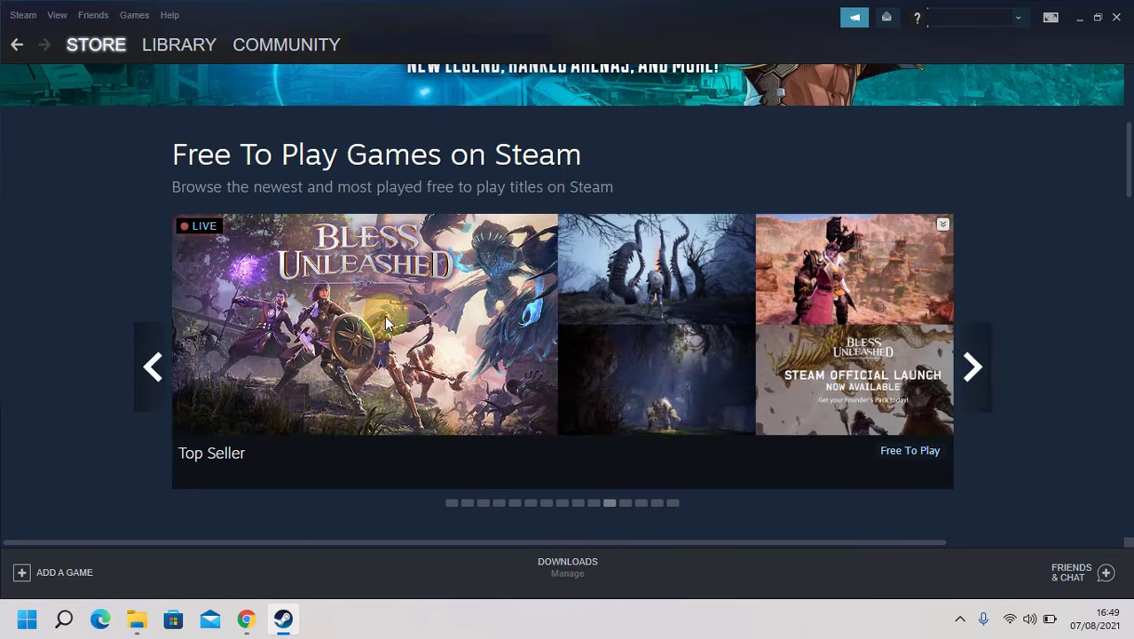
Open the Bless Unleashed store page and look through its upper part past the live broadcast
left_click(438, 360)
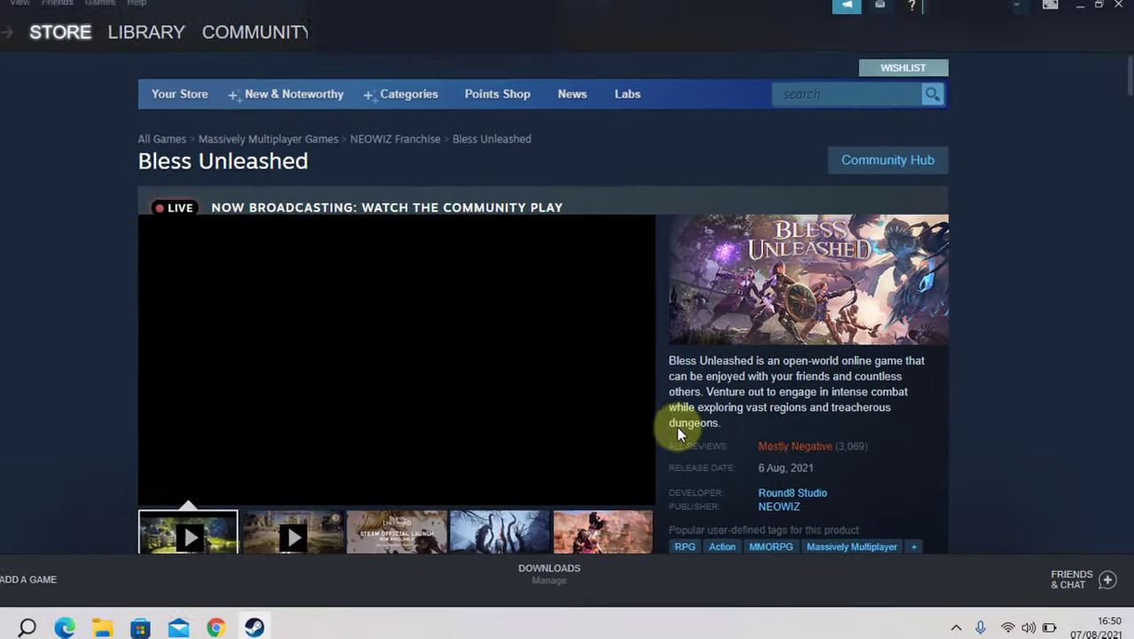
scroll(775, 440, "down", 1)
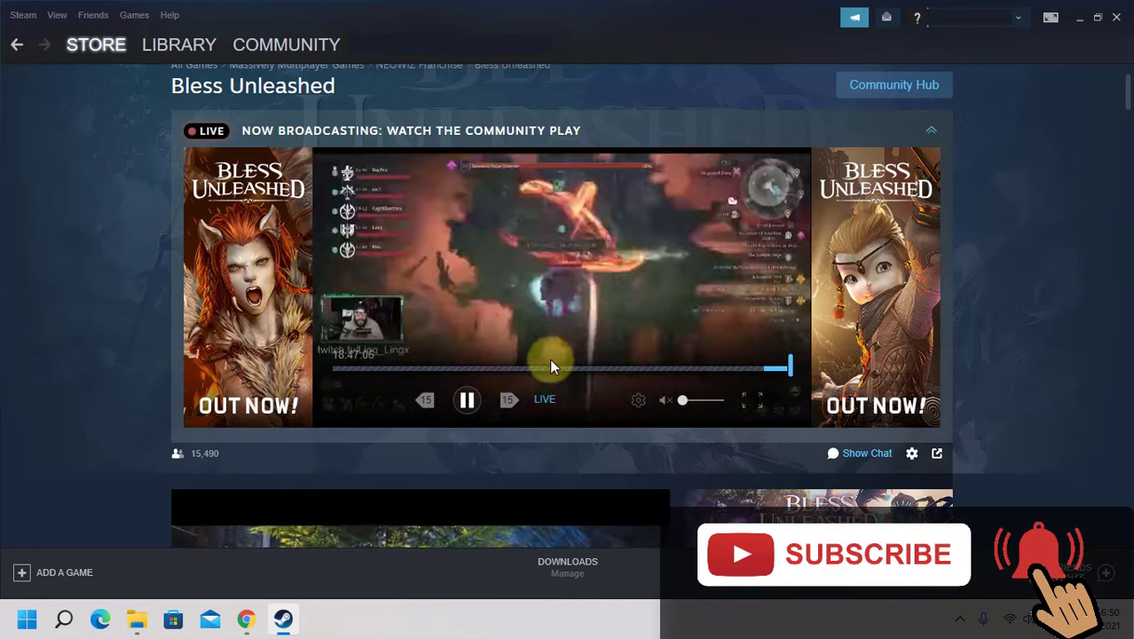
scroll(330, 404, "down", 1)
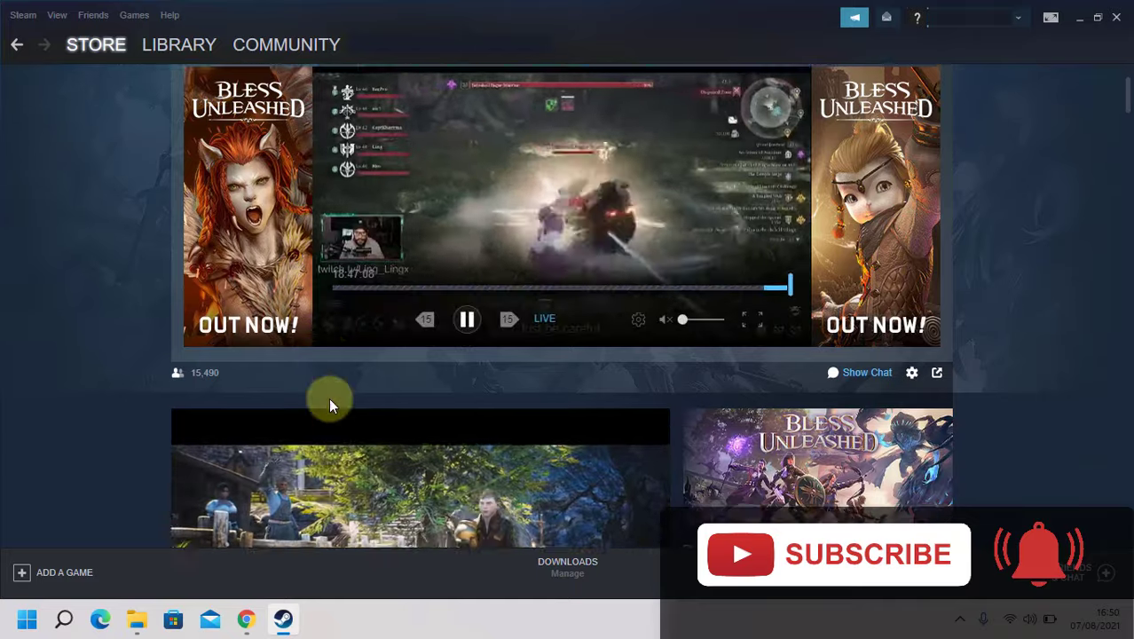
View the official launch banner and the two screenshots after it in the Bless Unleashed media gallery
scroll(330, 403, "down", 5)
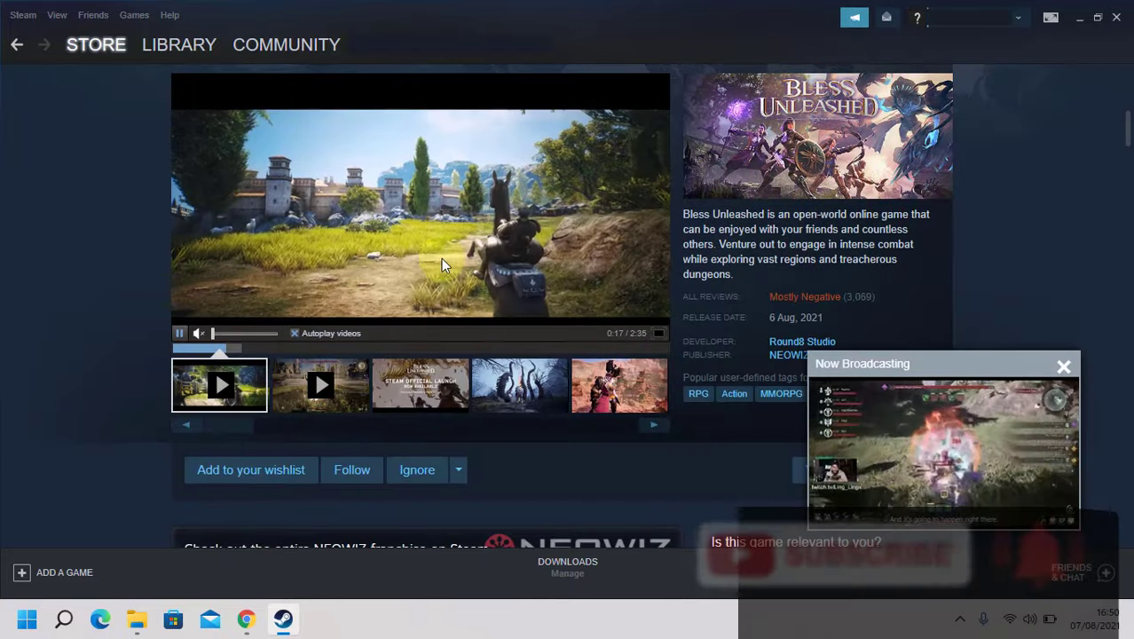
left_click(380, 388)
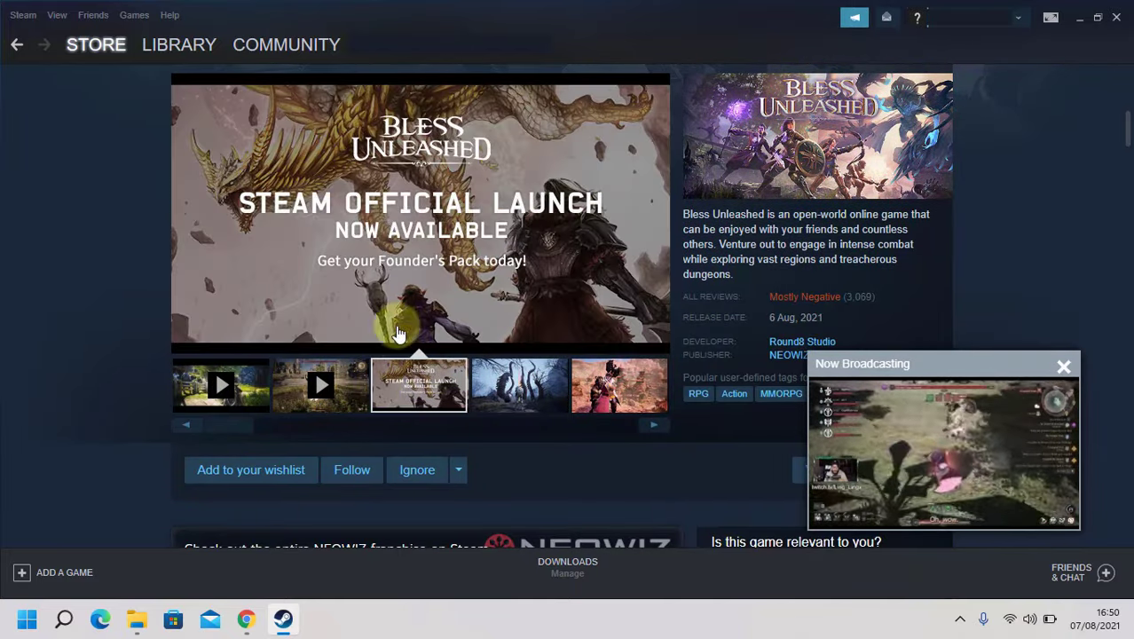
left_click(558, 387)
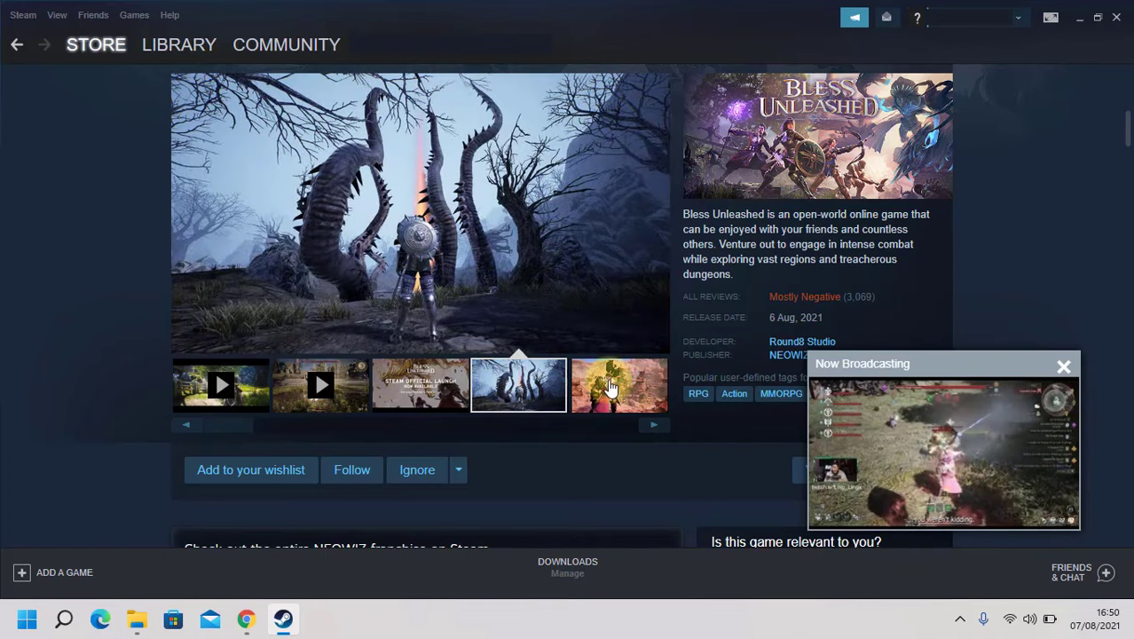
left_click(587, 388)
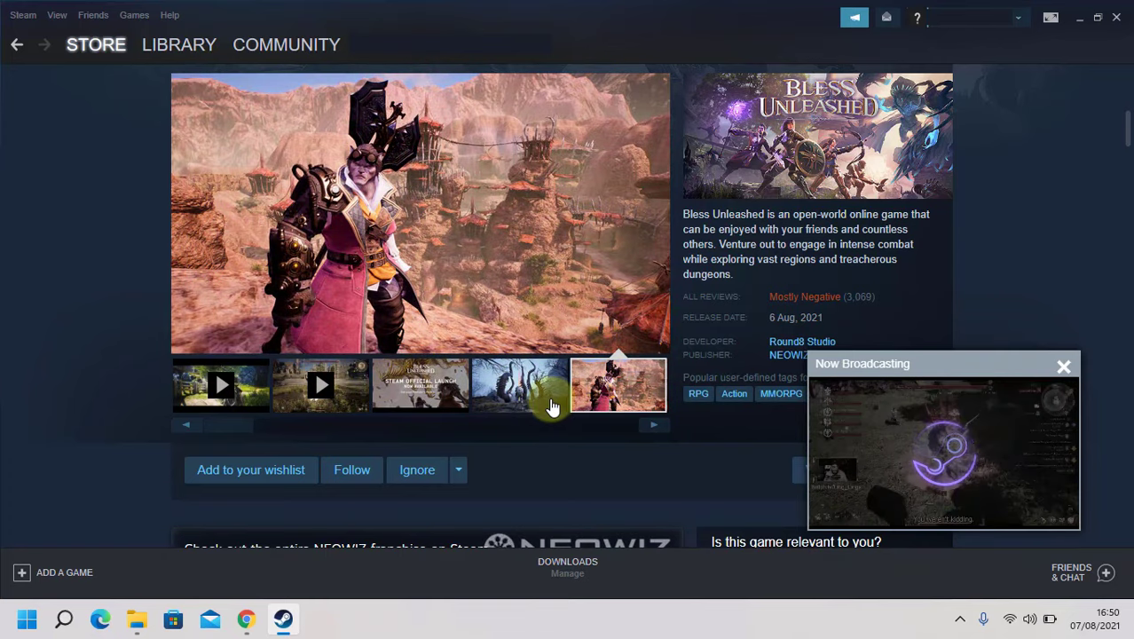
Close the Now Broadcasting pop-up on the Bless Unleashed page and bring its Play Game section into view
scroll(539, 405, "down", 3)
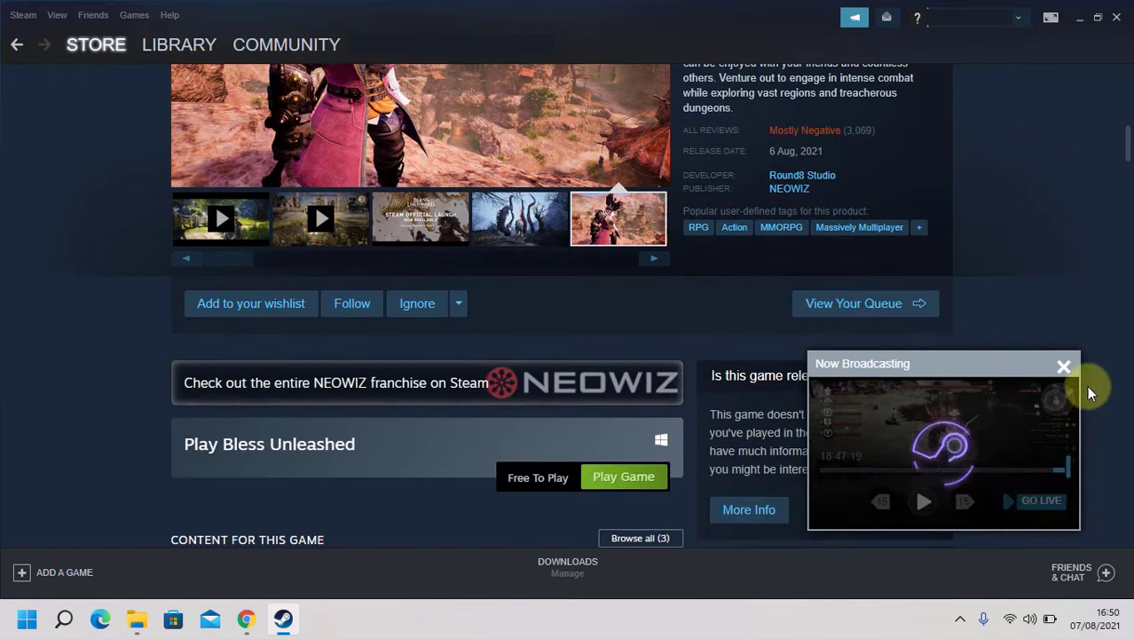
left_click(1064, 366)
scroll(751, 380, "down", 3)
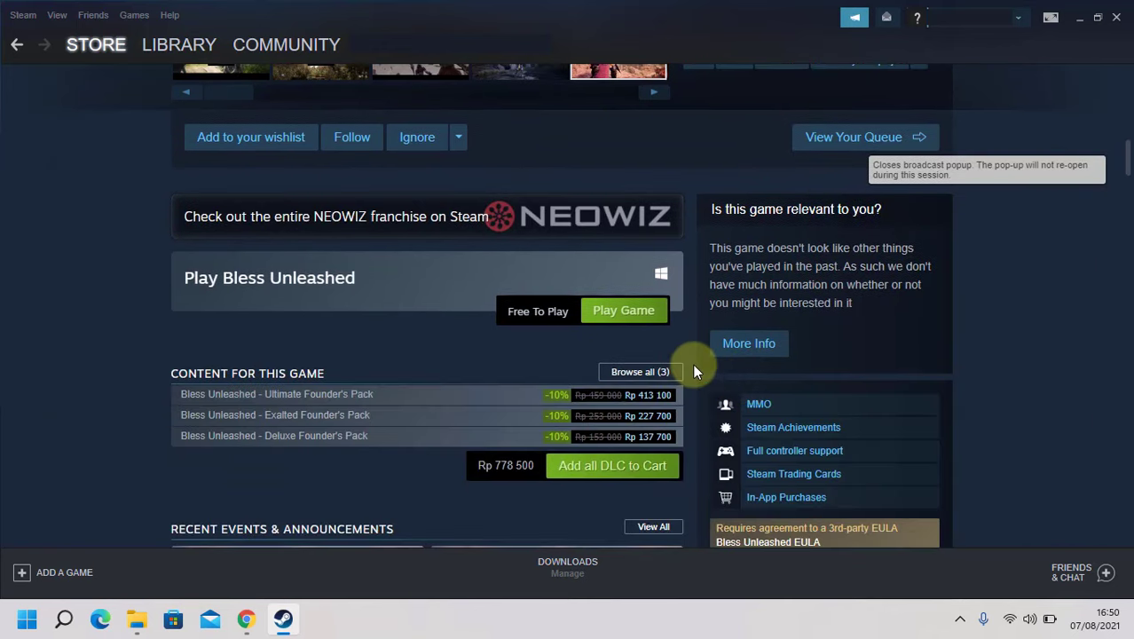
Look through the Bless Unleashed page down to the minimum and recommended system requirements
scroll(680, 374, "down", 3)
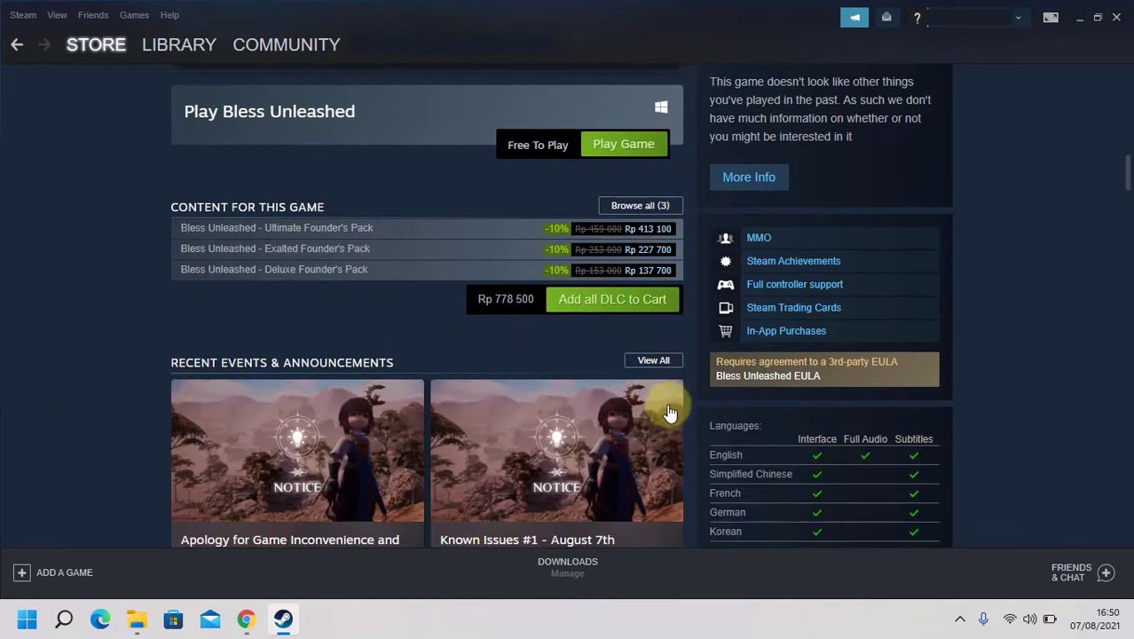
scroll(670, 412, "down", 20)
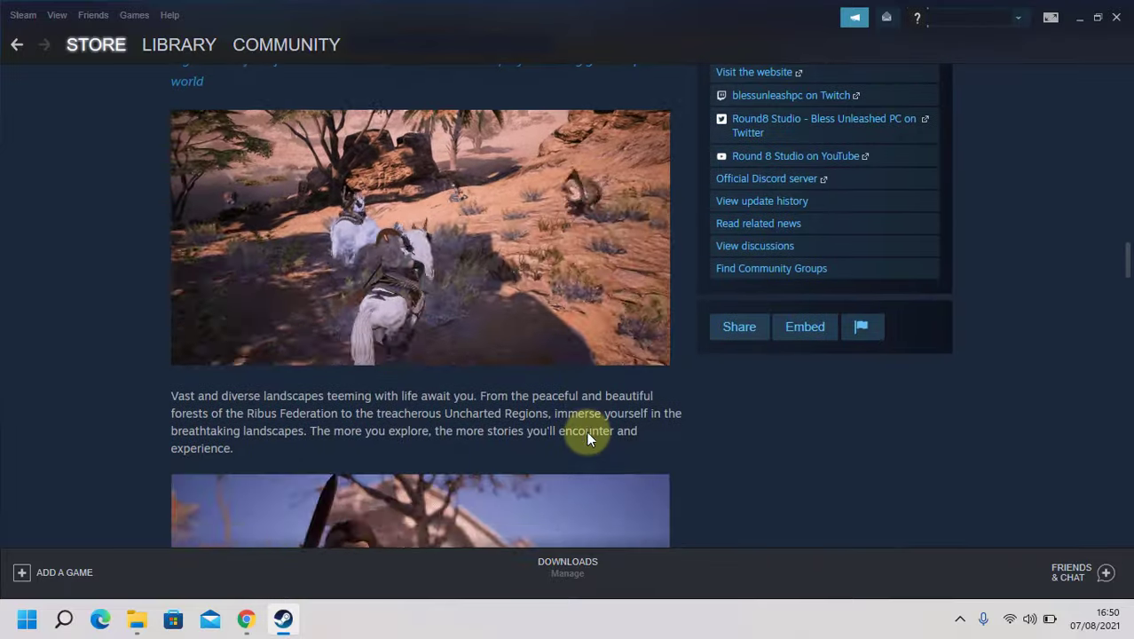
scroll(587, 431, "down", 7)
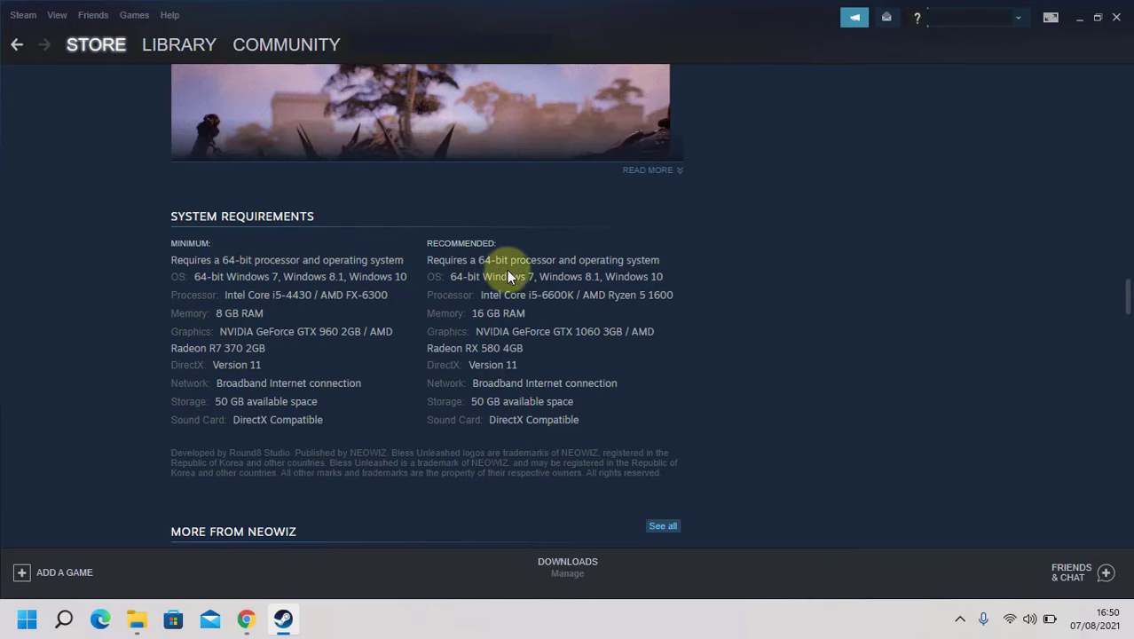
scroll(432, 342, "down", 2)
scroll(417, 337, "up", 2)
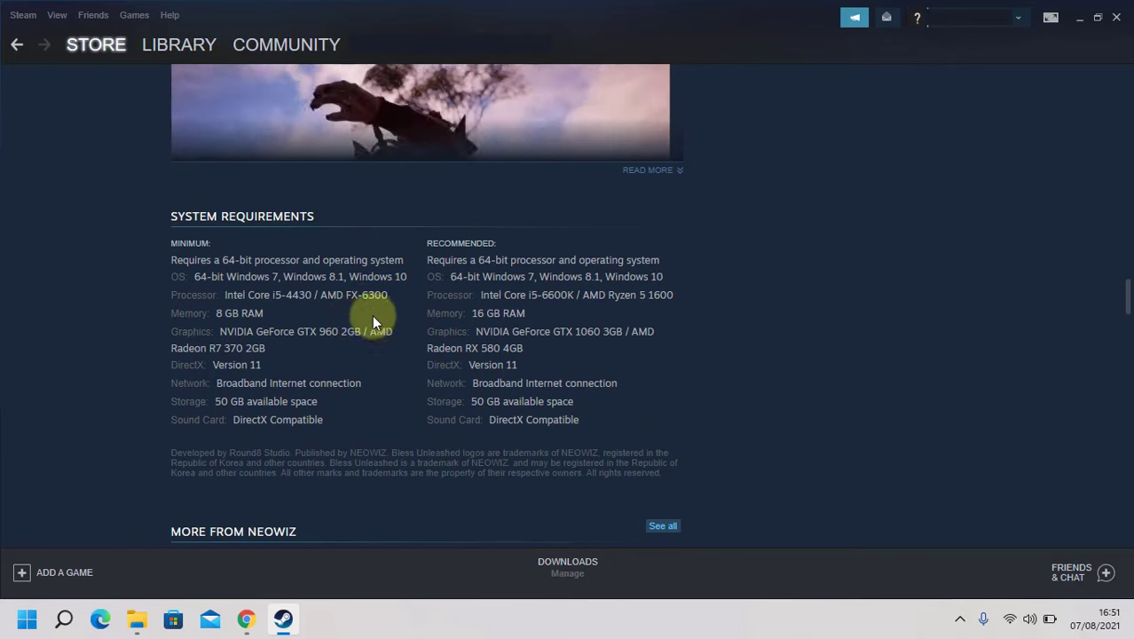
Leave the Bless Unleashed page and return to the Free to Play category of the store
scroll(423, 404, "up", 10)
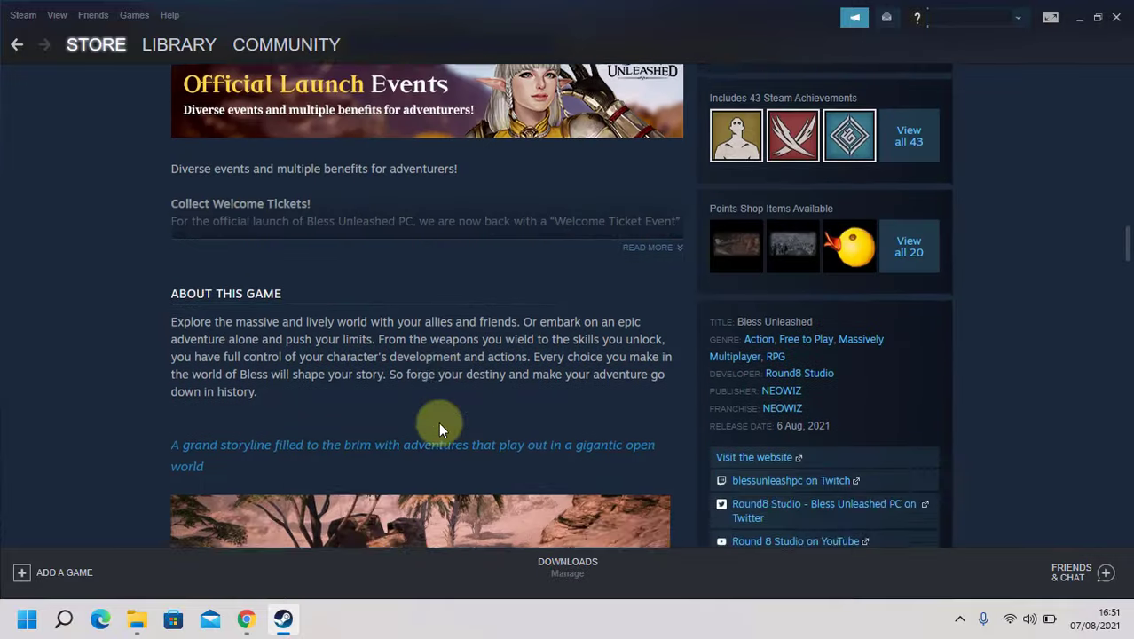
scroll(438, 430, "up", 3)
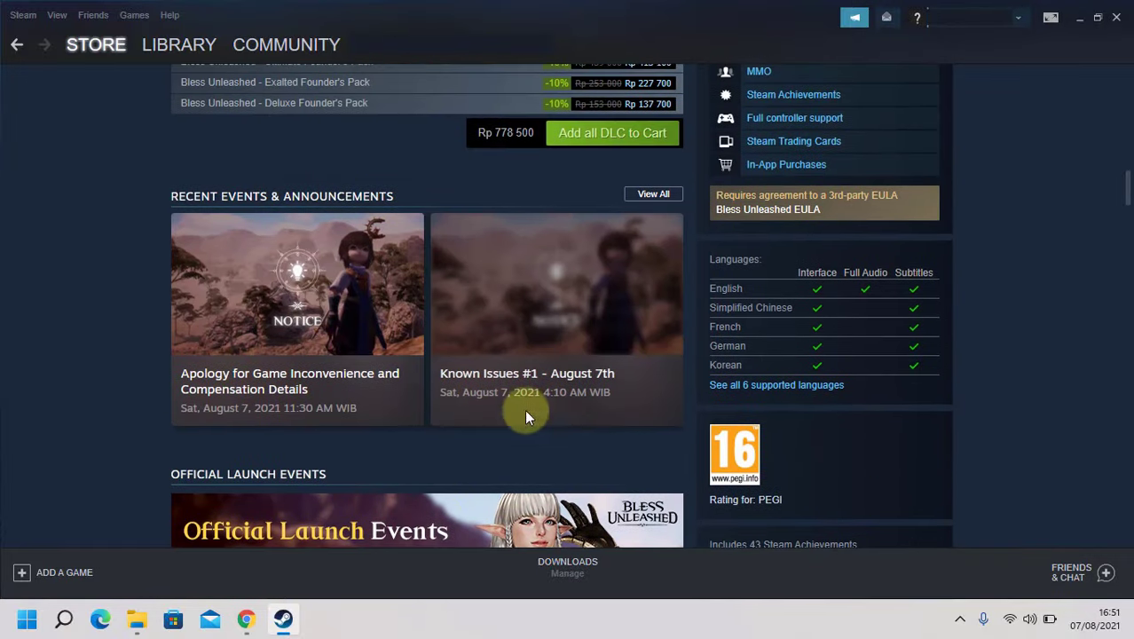
scroll(609, 391, "up", 5)
scroll(609, 391, "down", 1)
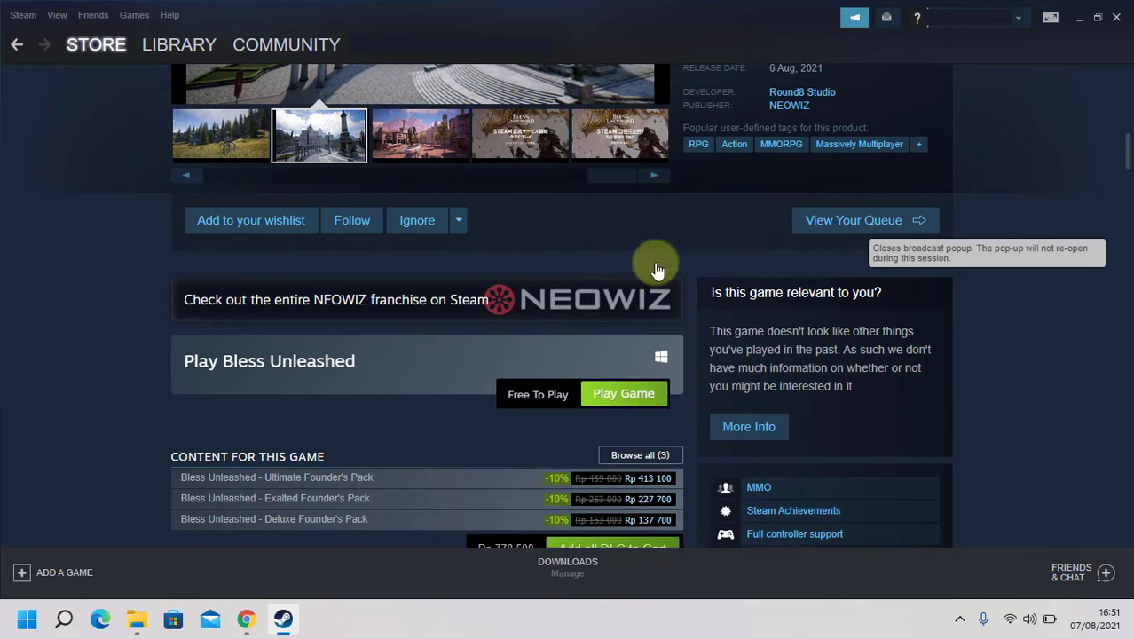
scroll(626, 337, "up", 3)
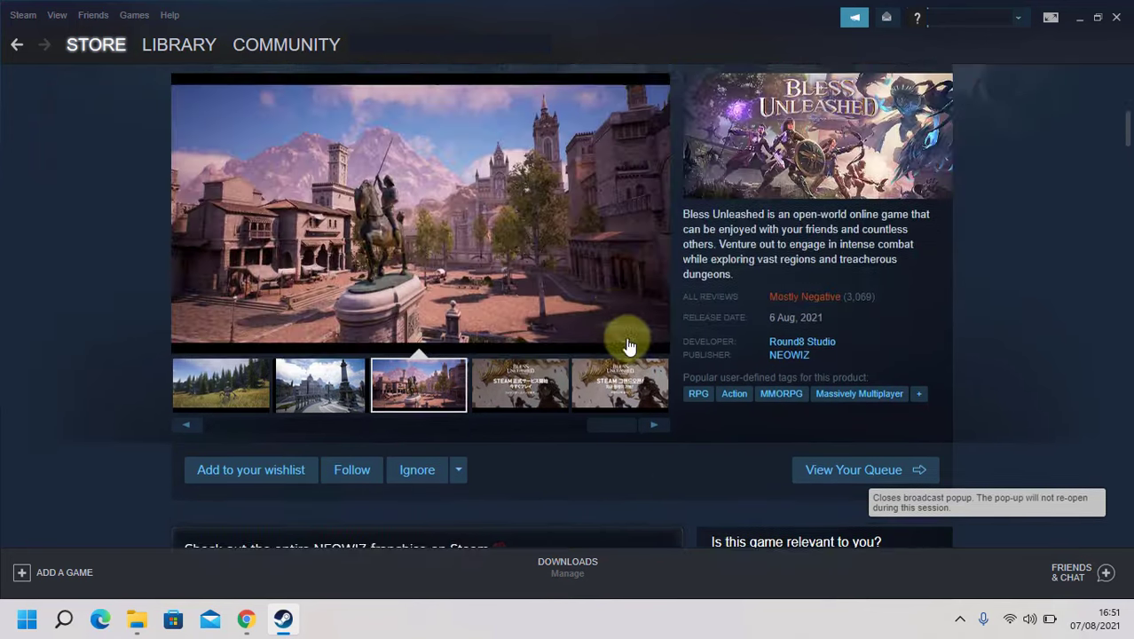
scroll(626, 346, "up", 2)
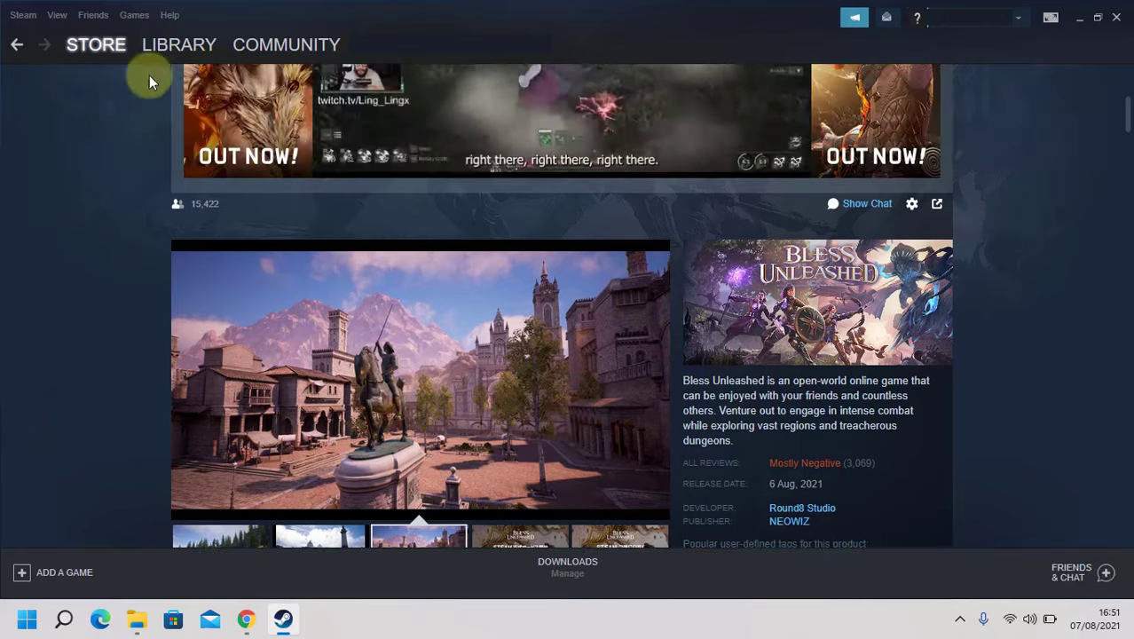
left_click(17, 46)
Open the full list of new releases below the New and Trending games in the Free to Play category
scroll(615, 371, "down", 3)
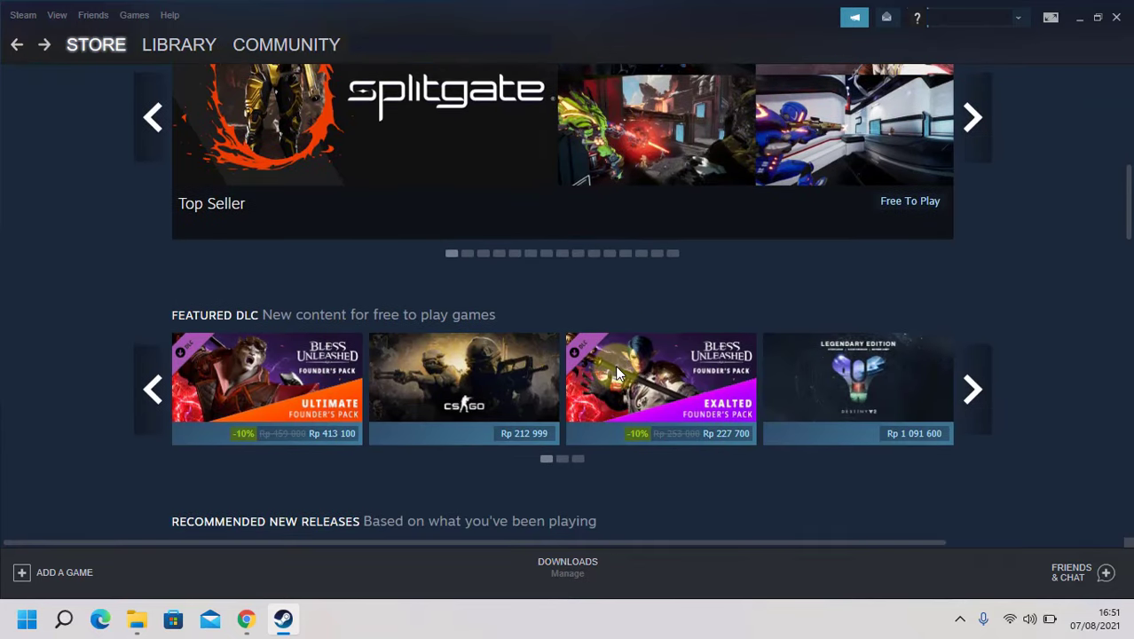
scroll(619, 373, "down", 4)
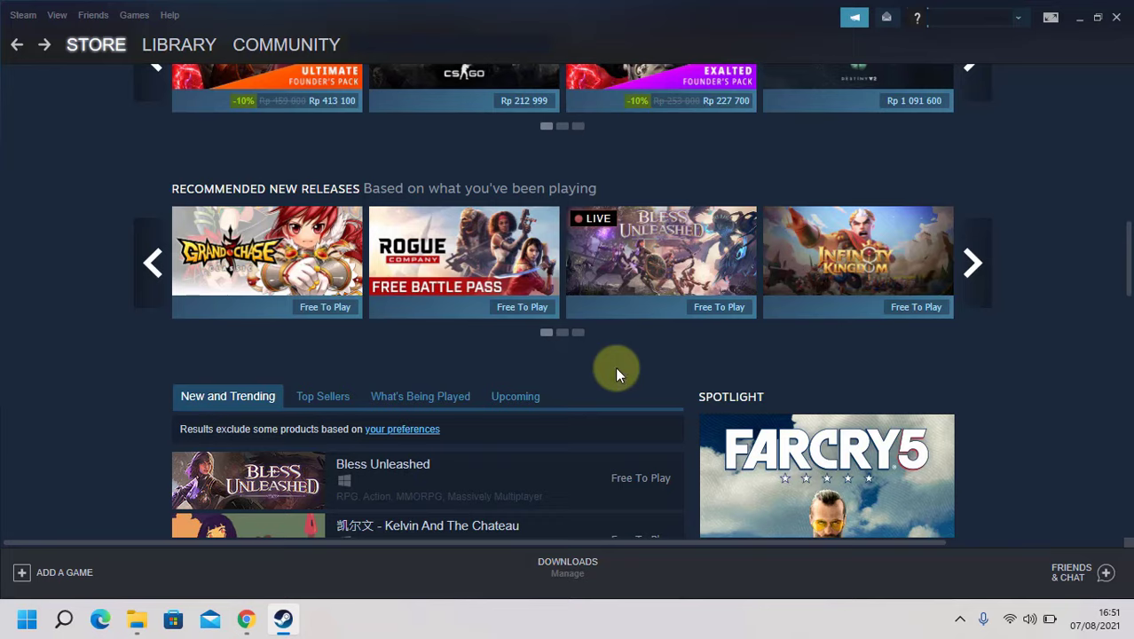
scroll(618, 374, "down", 3)
scroll(641, 360, "down", 2)
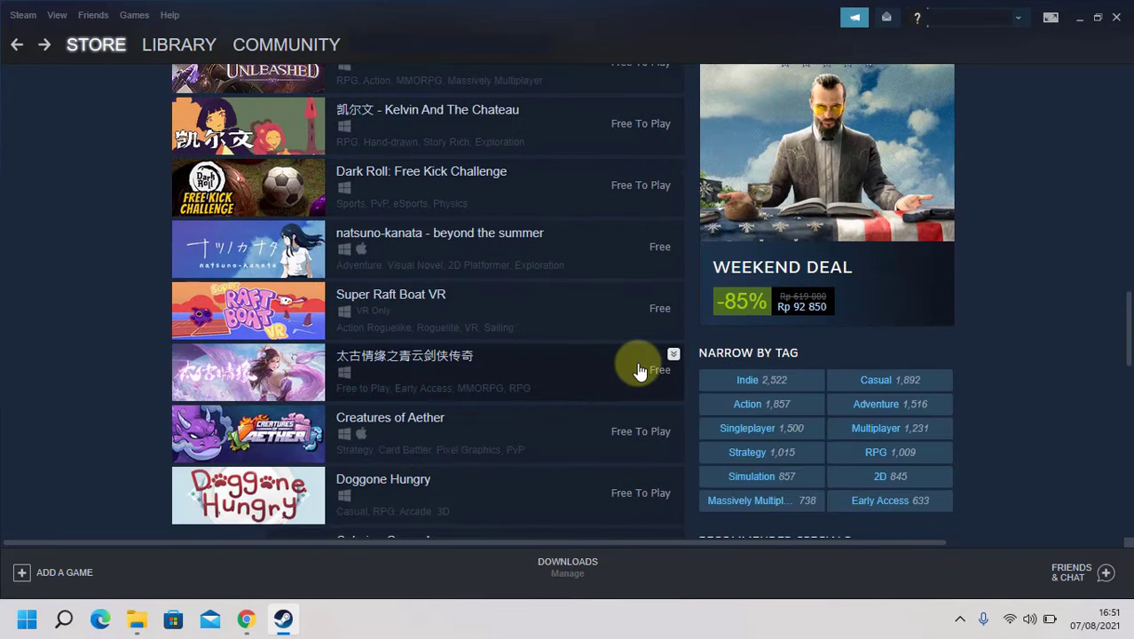
scroll(638, 370, "down", 8)
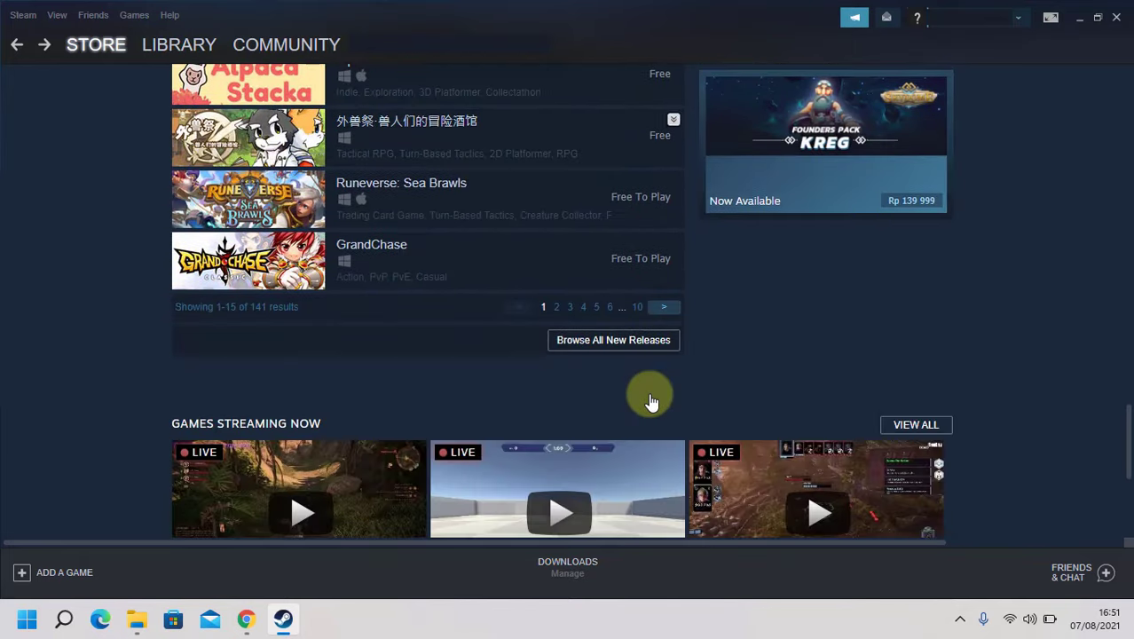
scroll(647, 393, "up", 3)
scroll(612, 417, "down", 2)
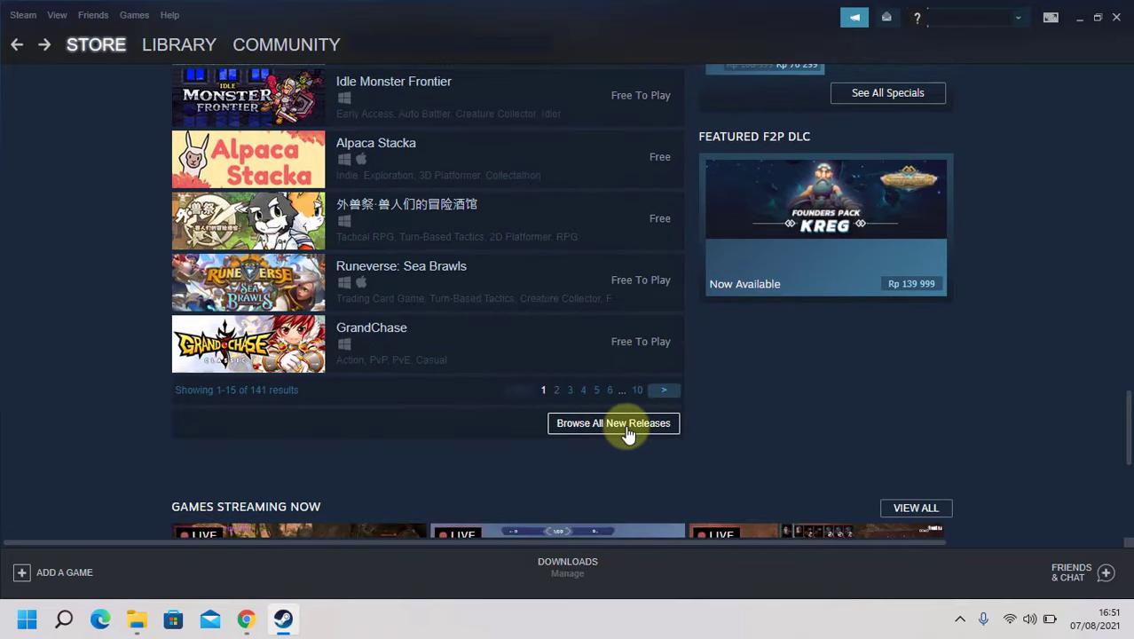
left_click(627, 430)
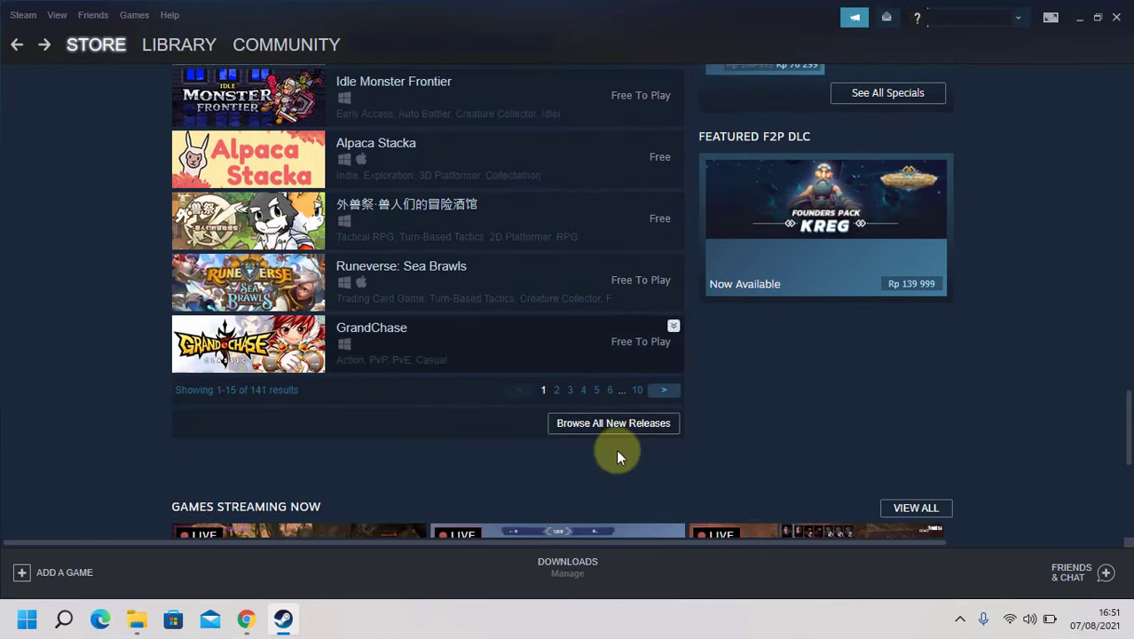
Look through the Free to Play product list sorted by release date, including the preview of Lostria
scroll(618, 427, "down", 1)
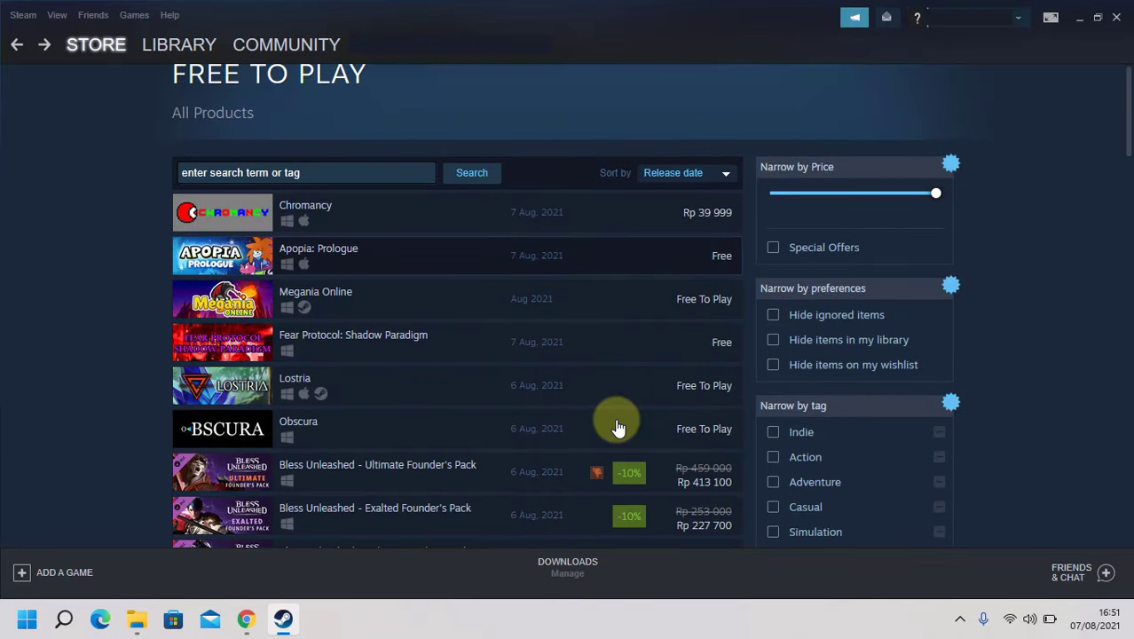
mouse_move(634, 270)
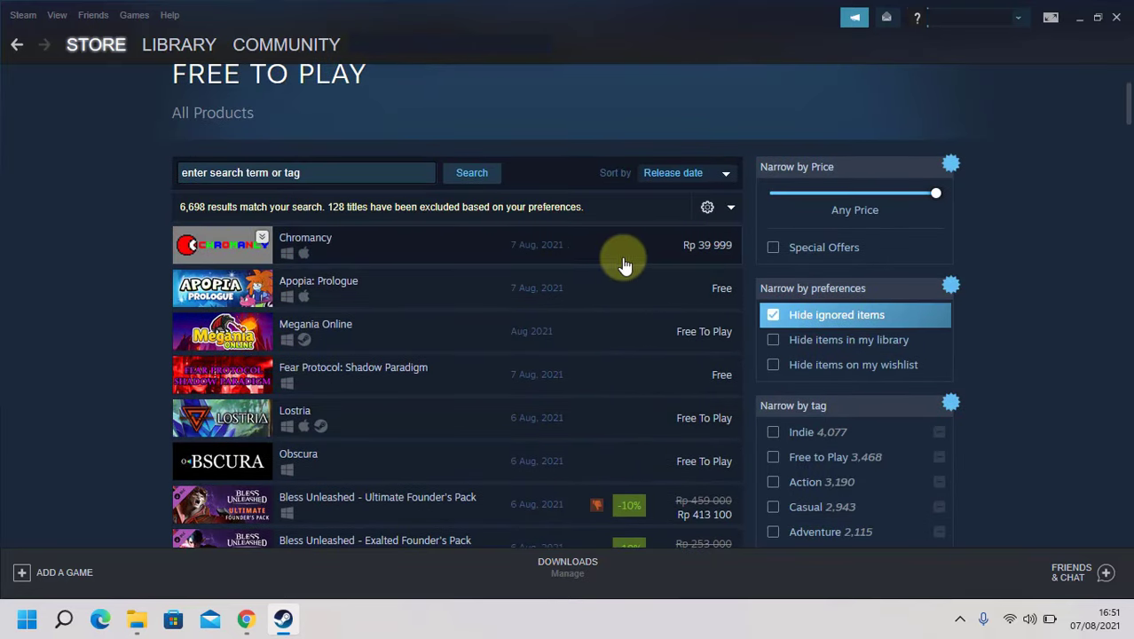
mouse_move(626, 410)
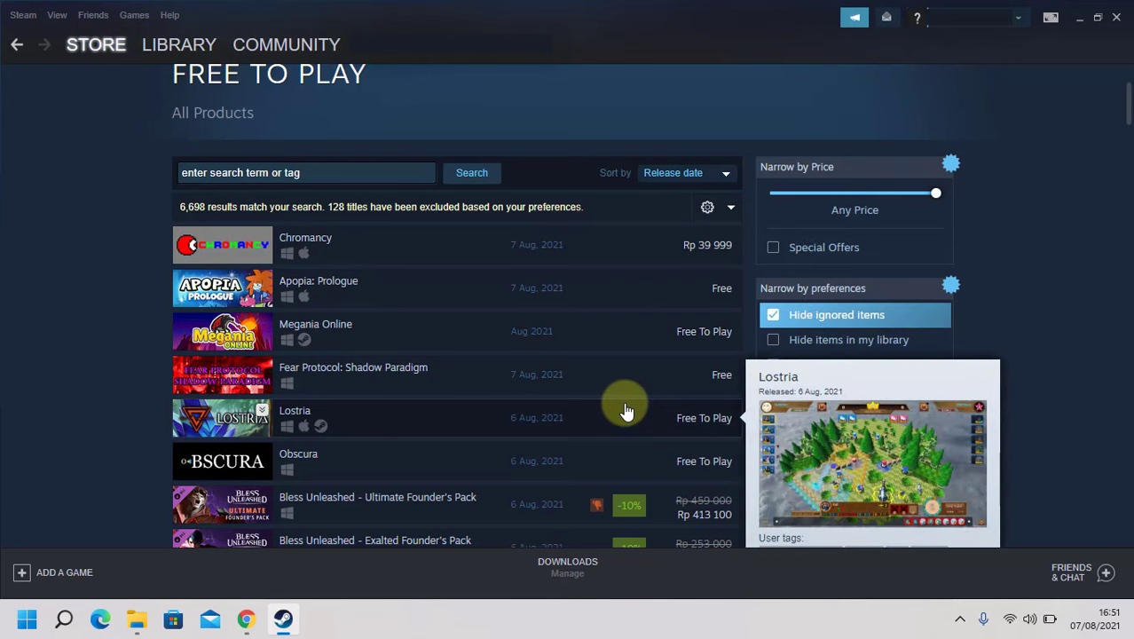
scroll(626, 411, "down", 5)
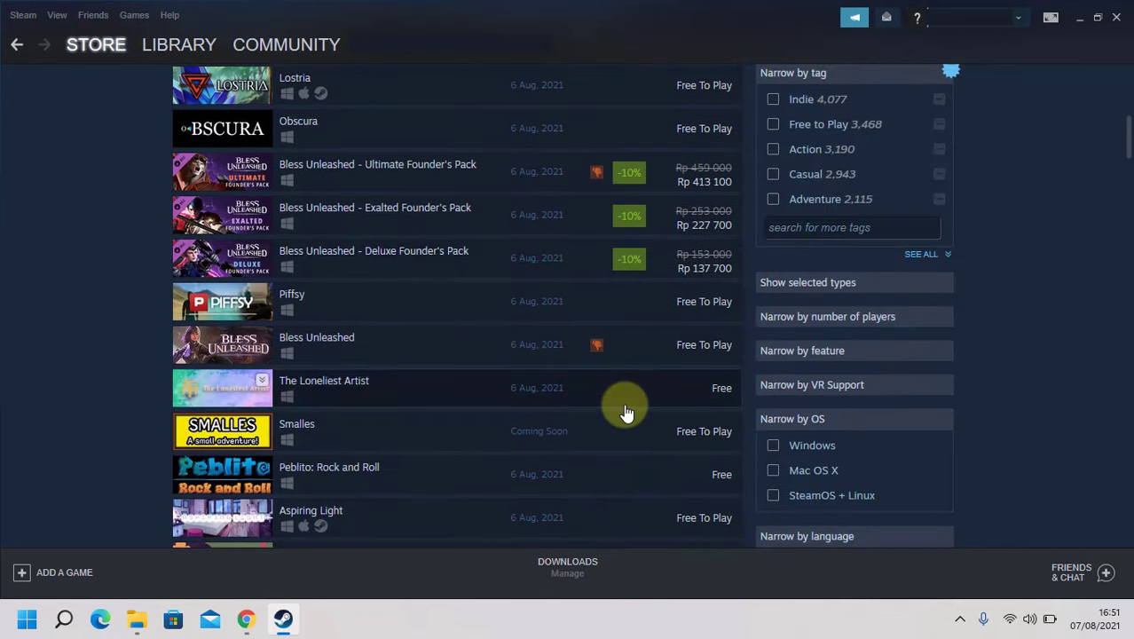
scroll(626, 413, "down", 6)
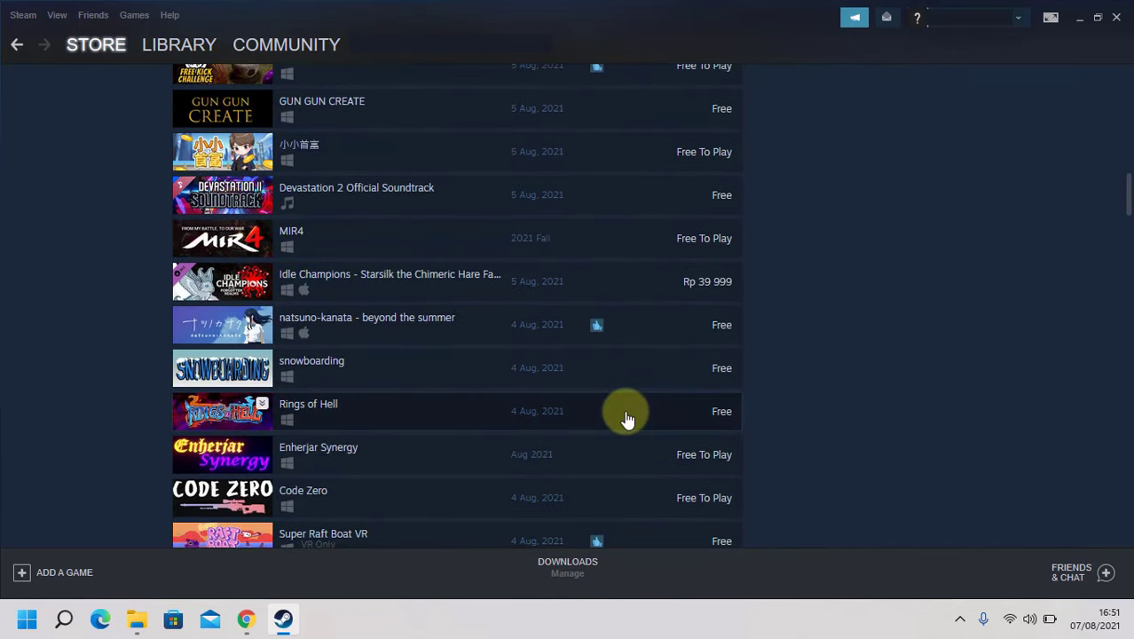
scroll(627, 417, "down", 2)
scroll(626, 417, "up", 15)
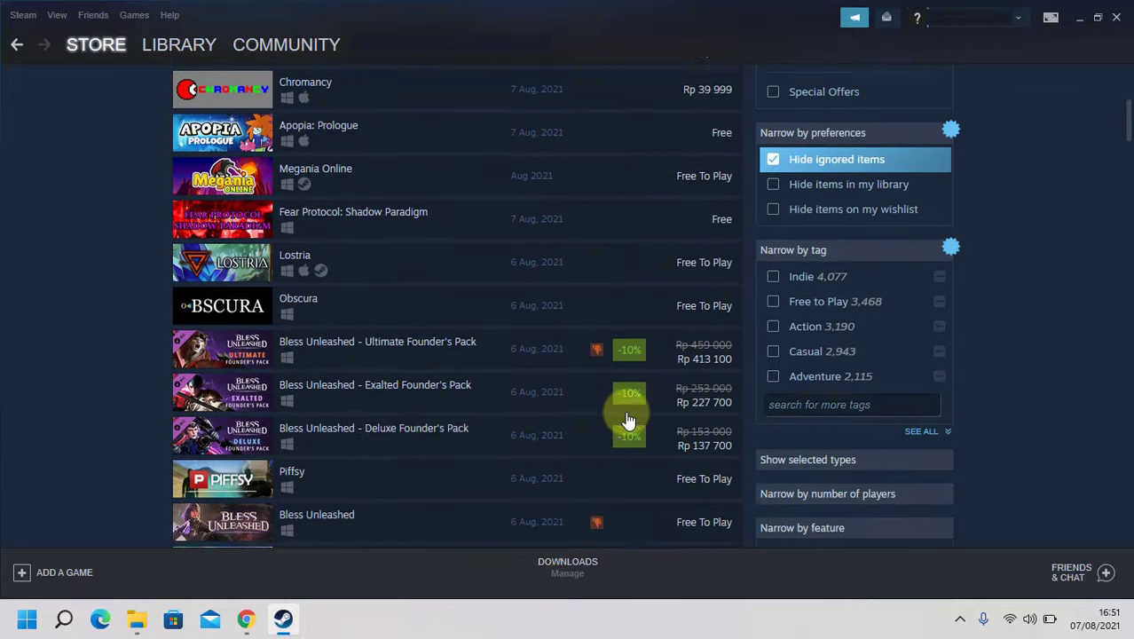
scroll(617, 415, "up", 1)
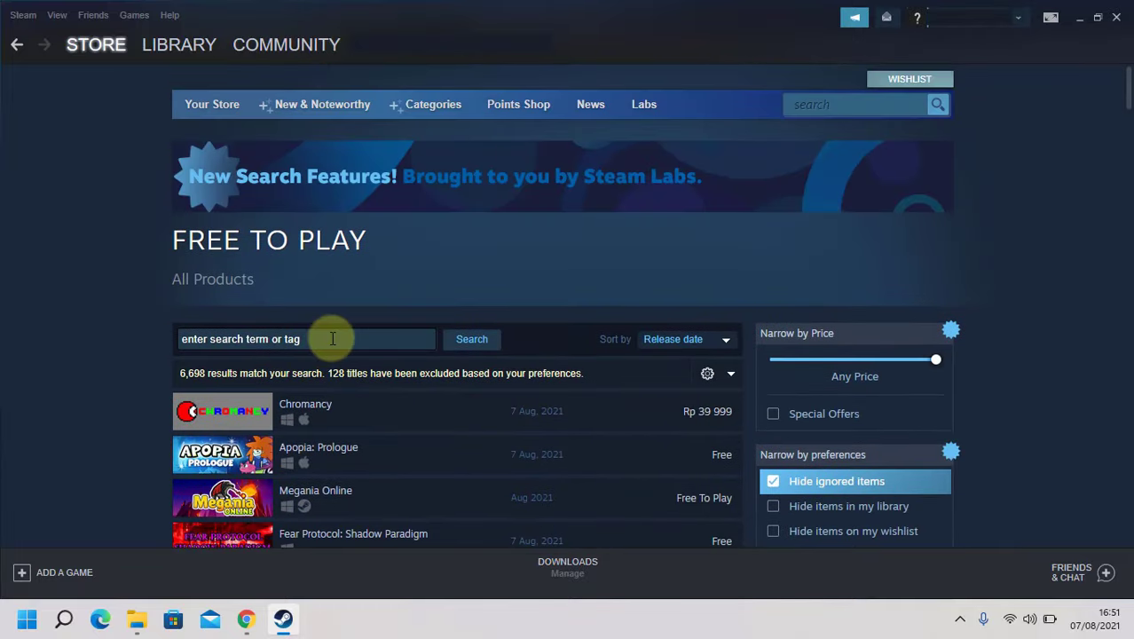
Search the Free to Play products for Brawlhalla, using the suggested title
left_click(333, 338)
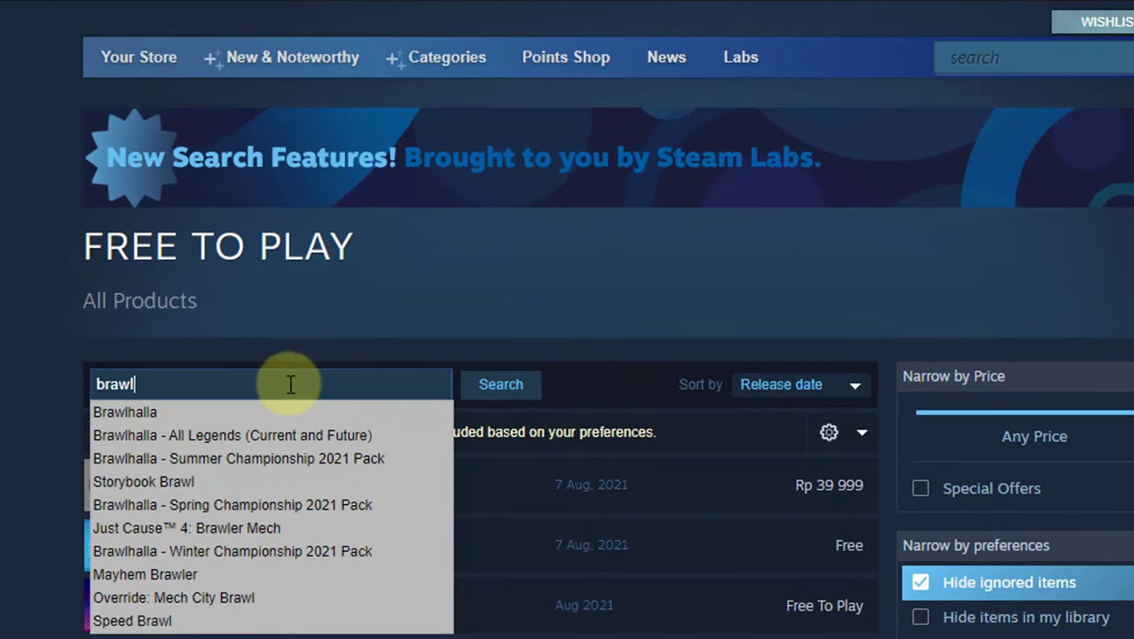
left_click(187, 415)
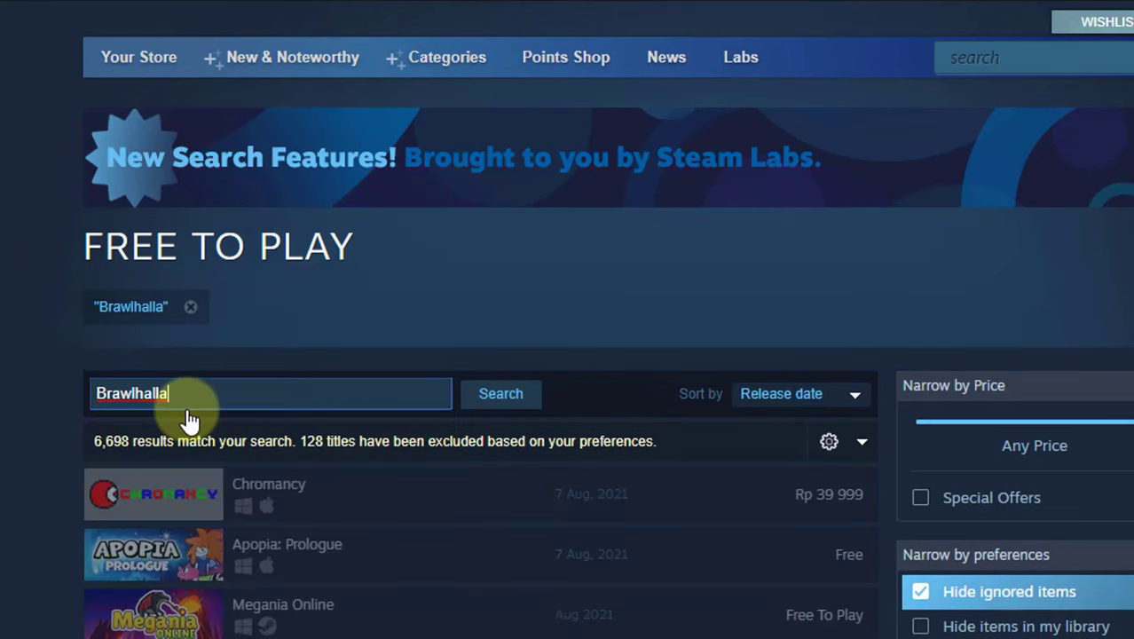
left_click(483, 402)
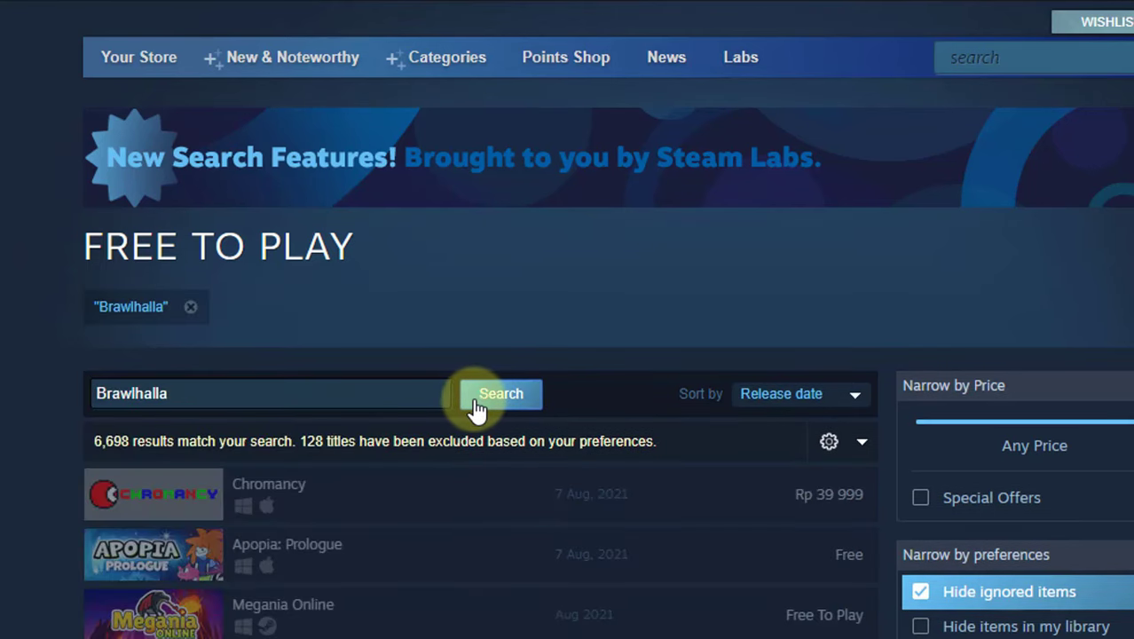
Open the store page of the free-to-play game Brawlhalla from the search results
scroll(608, 455, "down", 3)
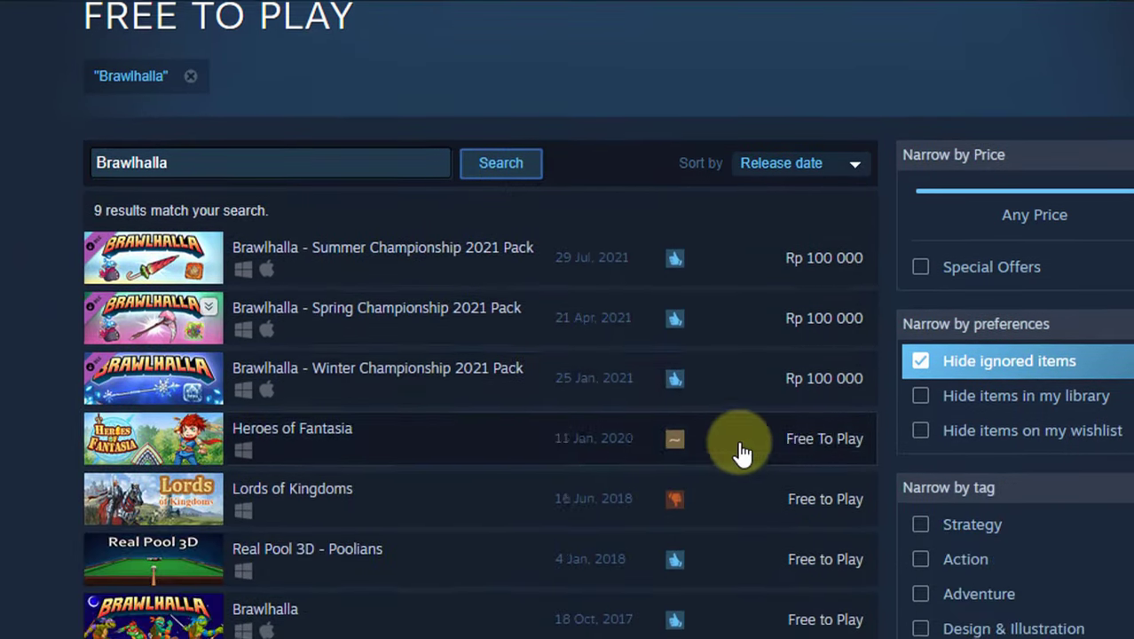
scroll(785, 398, "down", 3)
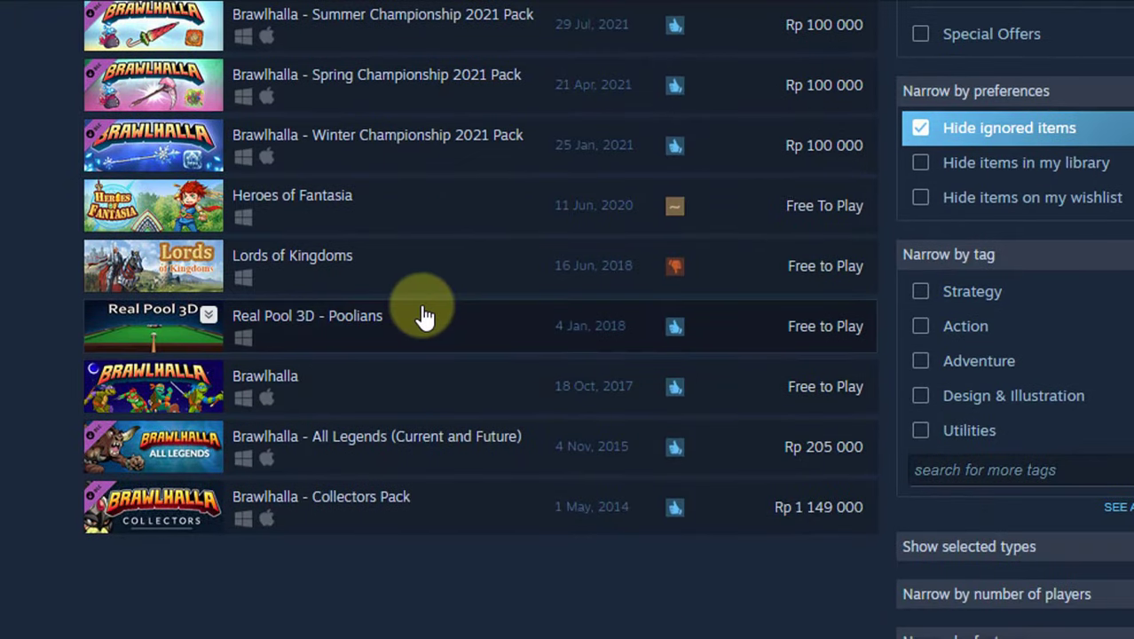
mouse_move(697, 392)
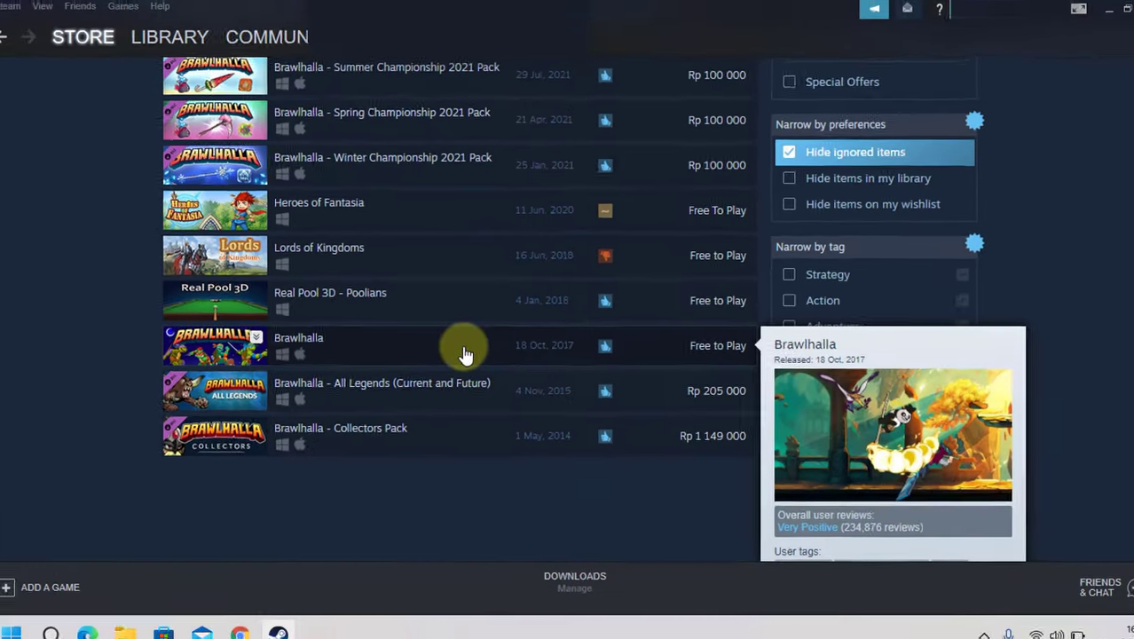
left_click(577, 395)
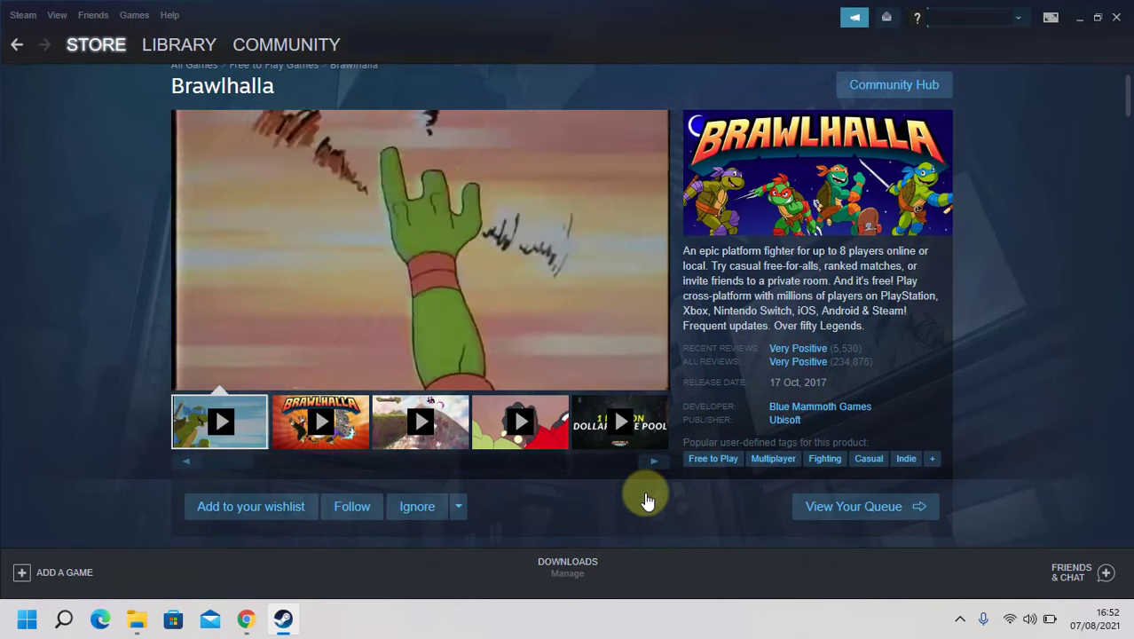
Review Brawlhalla's system requirements on its store page for both Windows and Mac OS X
scroll(646, 501, "down", 6)
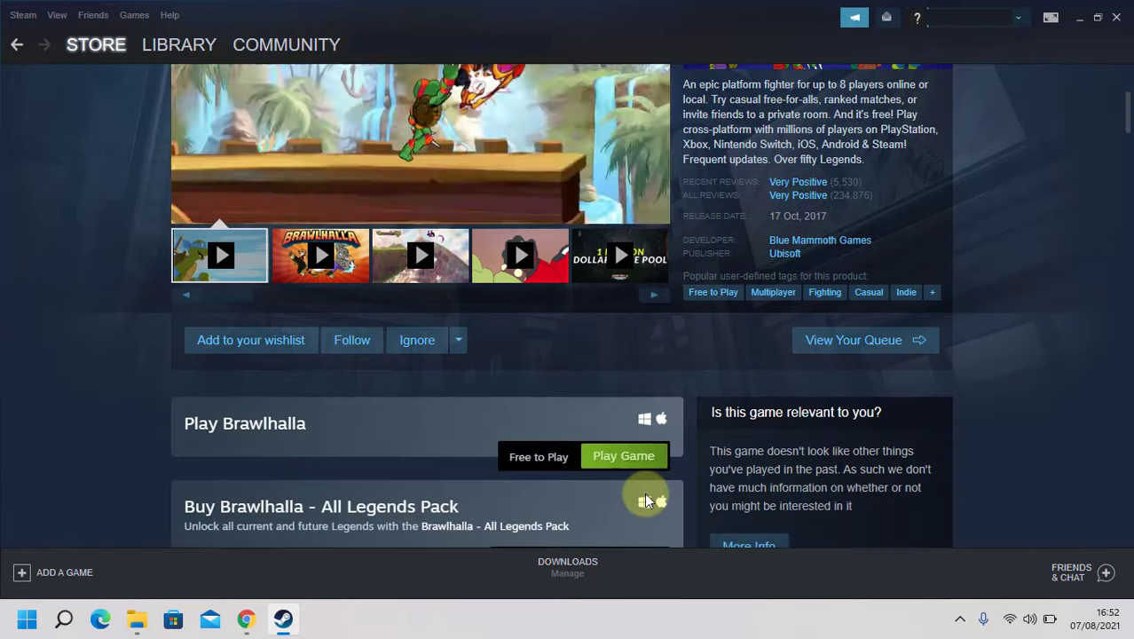
scroll(646, 503, "down", 9)
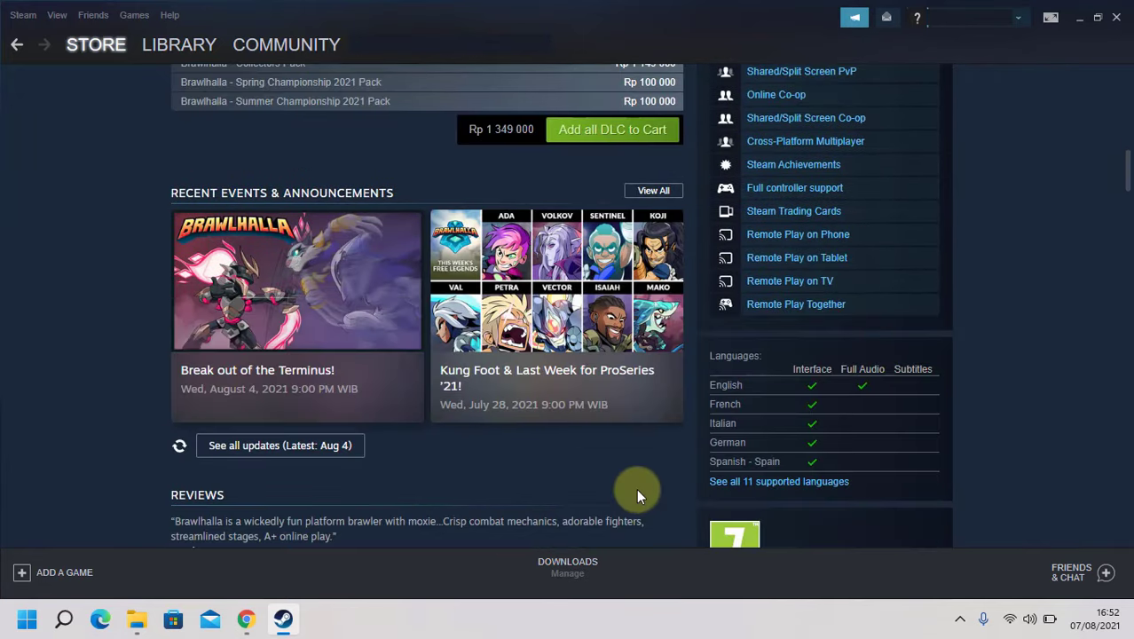
scroll(636, 496, "down", 9)
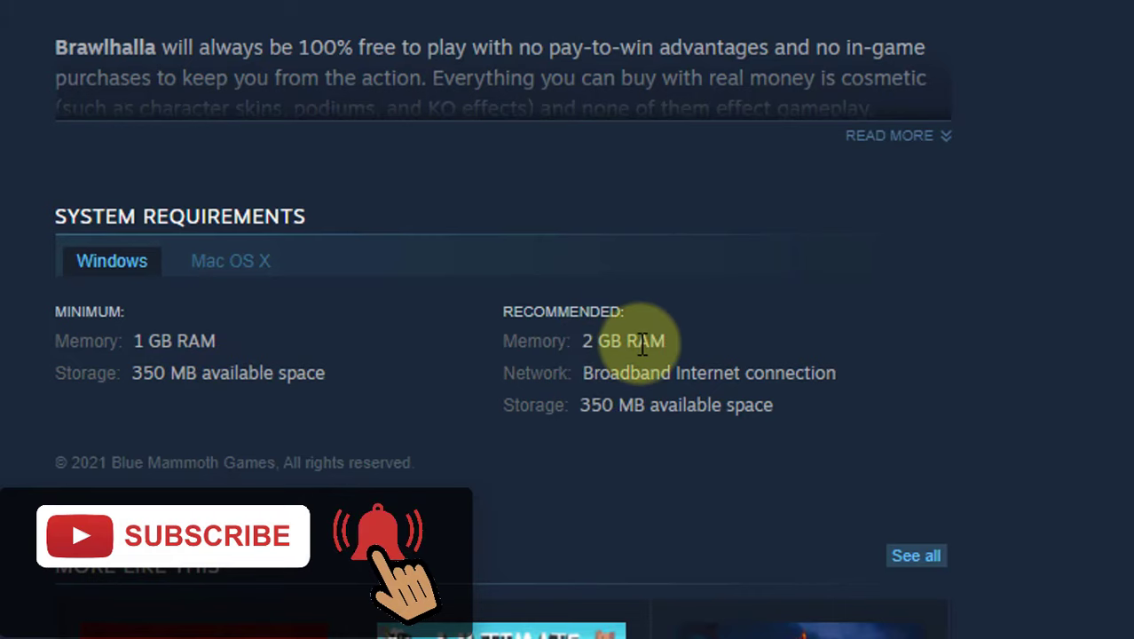
left_click(265, 281)
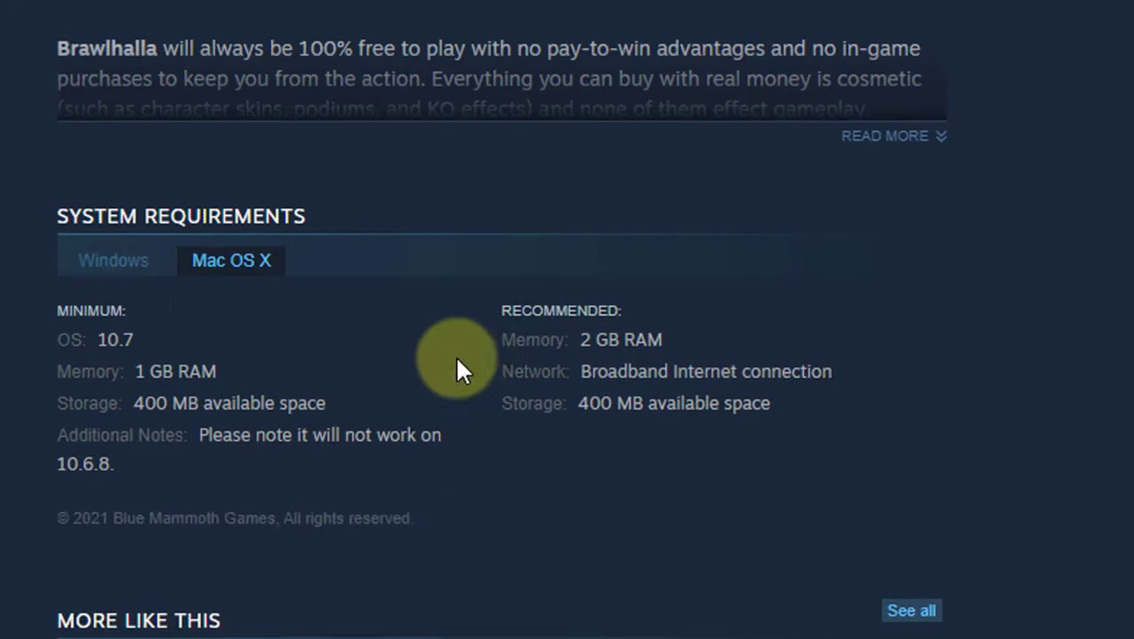
left_click(148, 275)
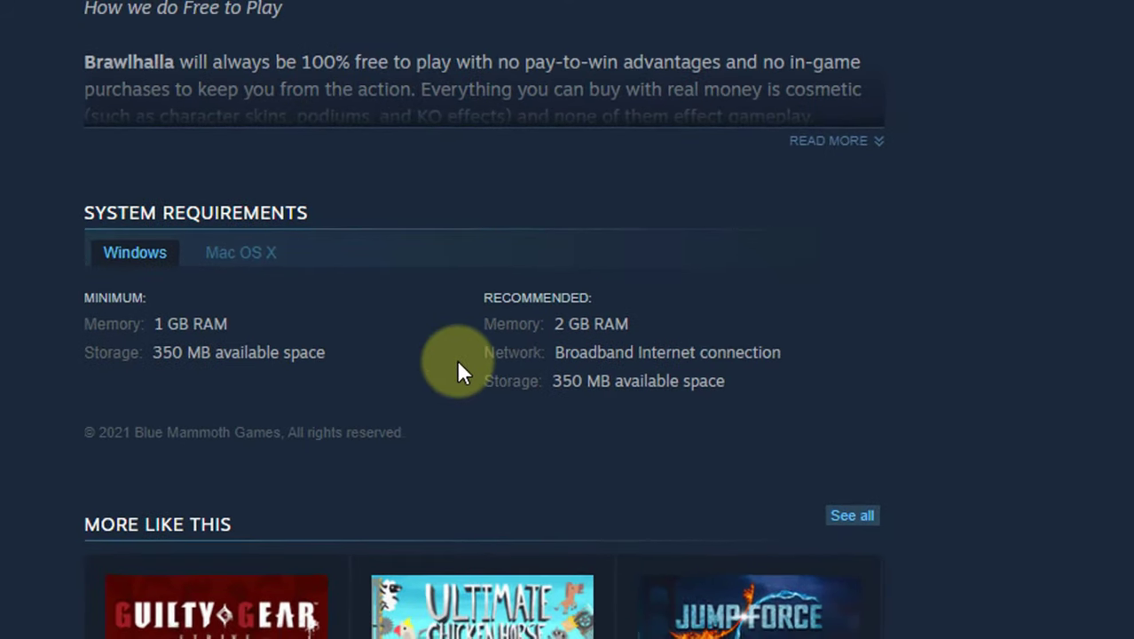
Install Brawlhalla from its store page under C:\Program Files (x86)\Steam, with desktop and start menu shortcuts
scroll(462, 364, "up", 5)
scroll(463, 350, "up", 20)
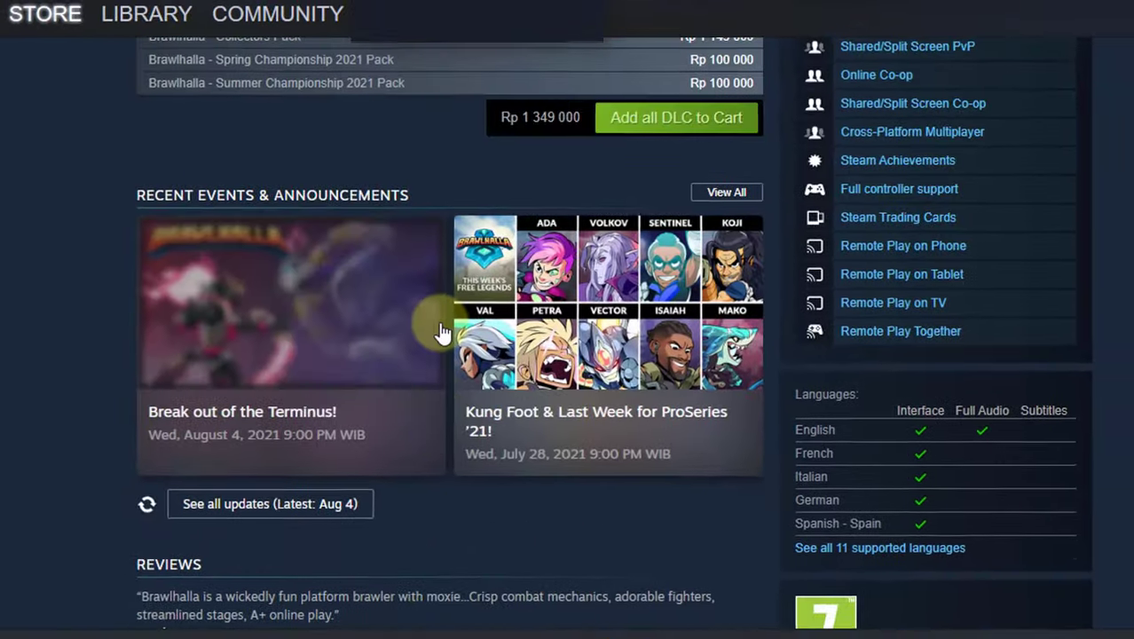
scroll(568, 363, "up", 10)
scroll(588, 421, "down", 4)
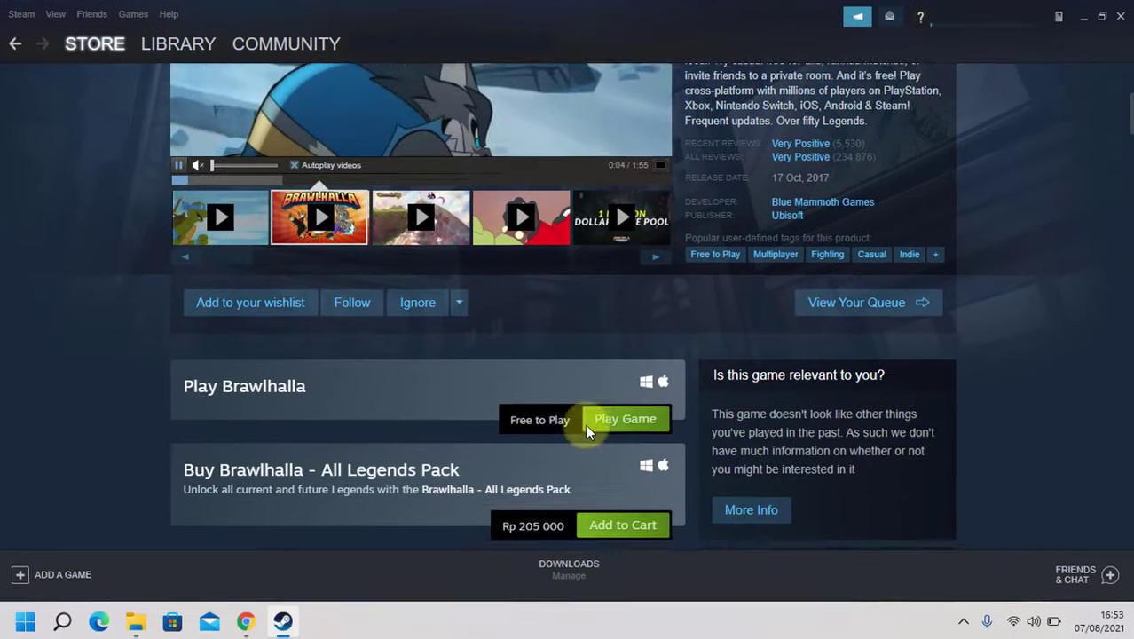
scroll(585, 424, "down", 1)
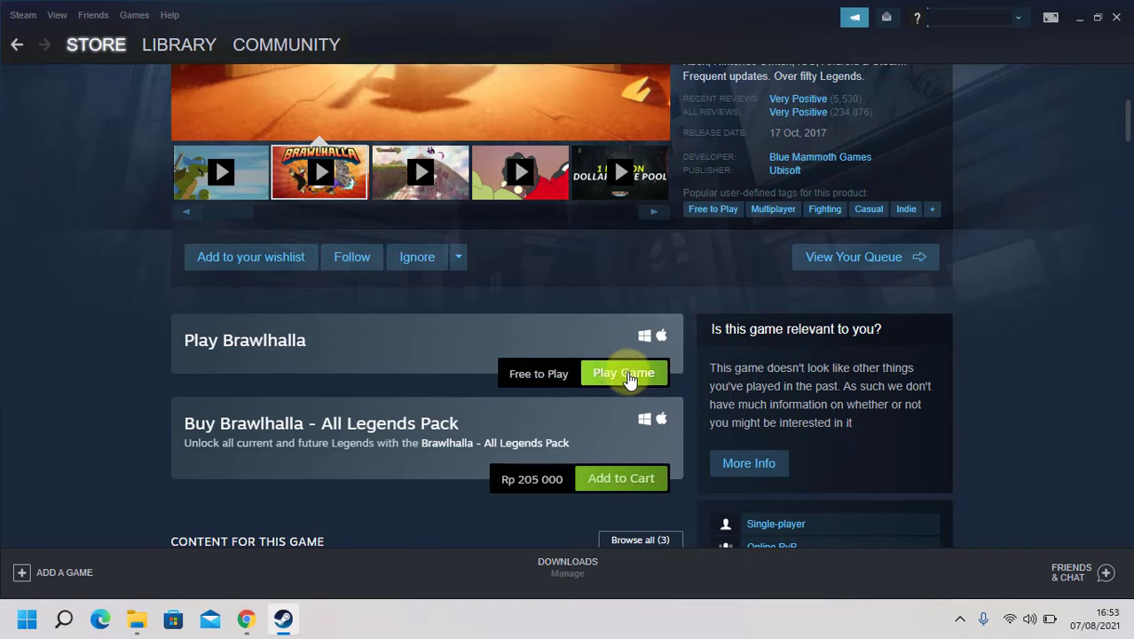
left_click(624, 374)
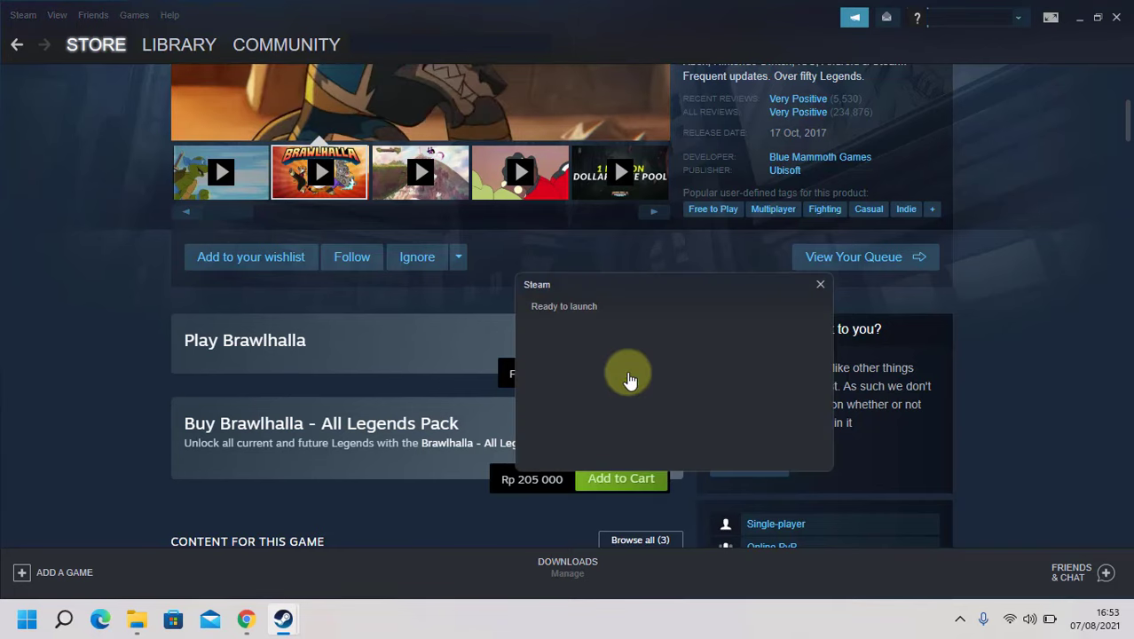
left_click_drag(698, 285, 475, 247)
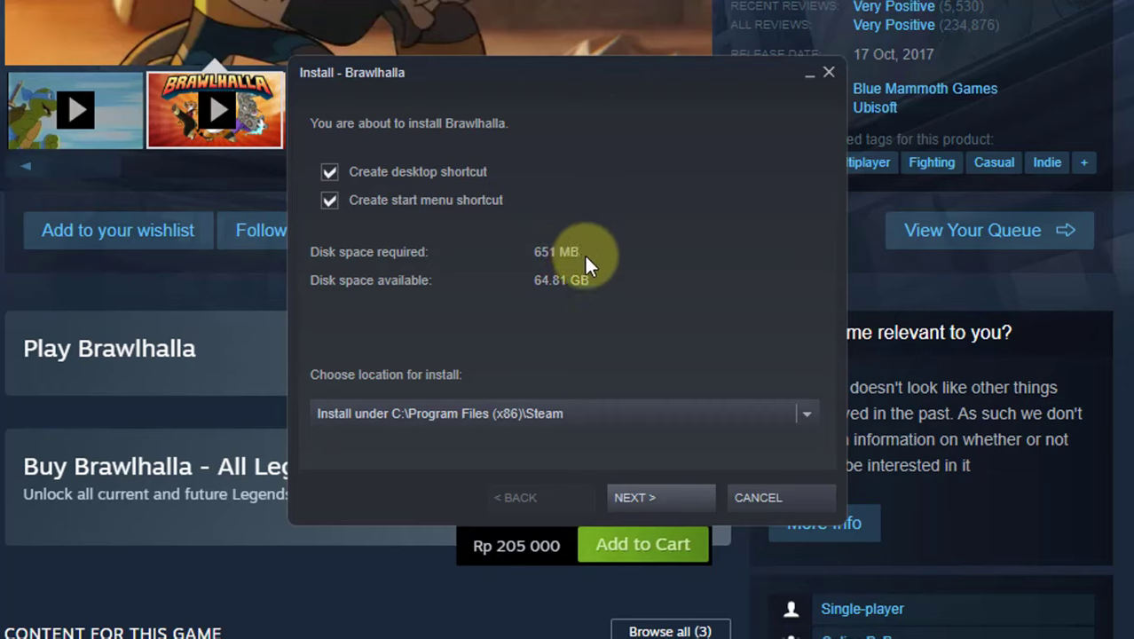
left_click(659, 490)
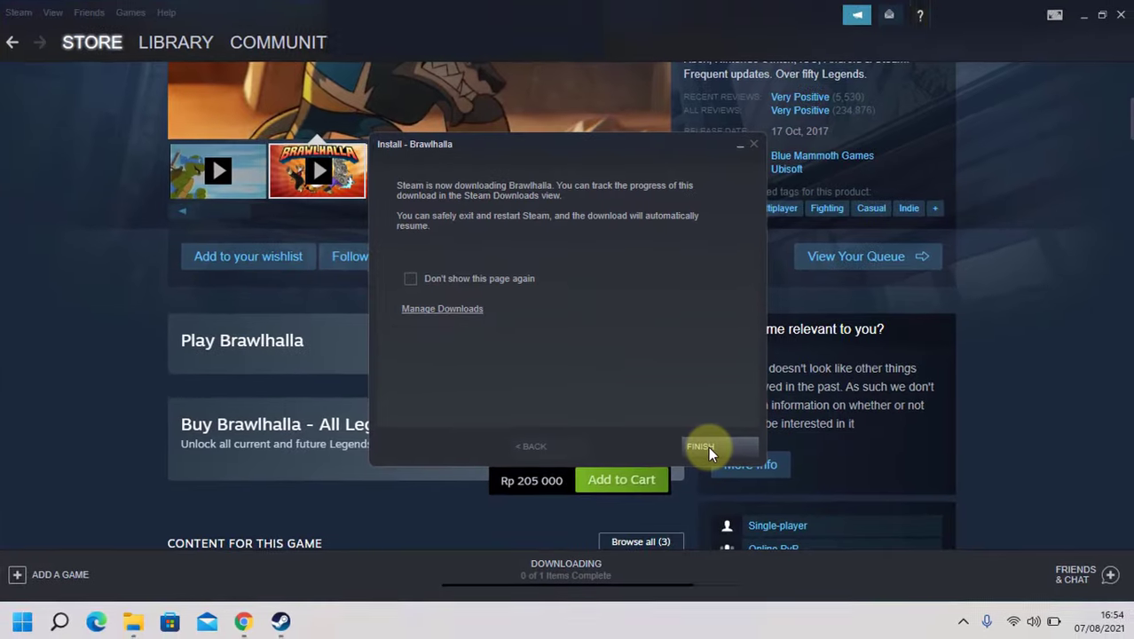
left_click(756, 498)
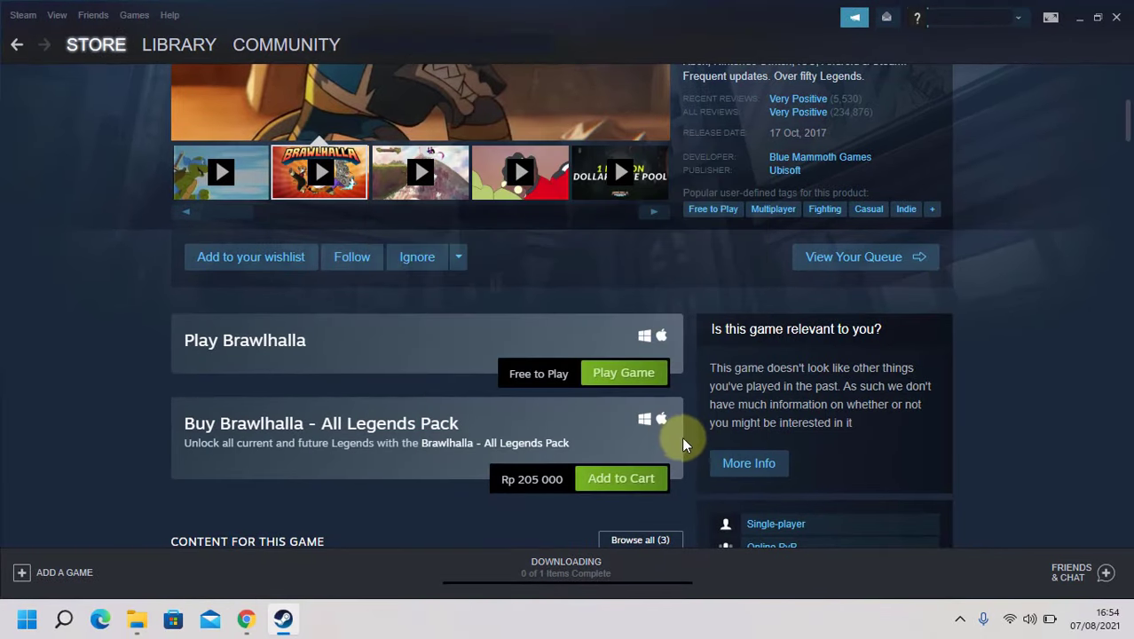
Open Brawlhalla in the game library and view the details of its download
scroll(678, 444, "up", 4)
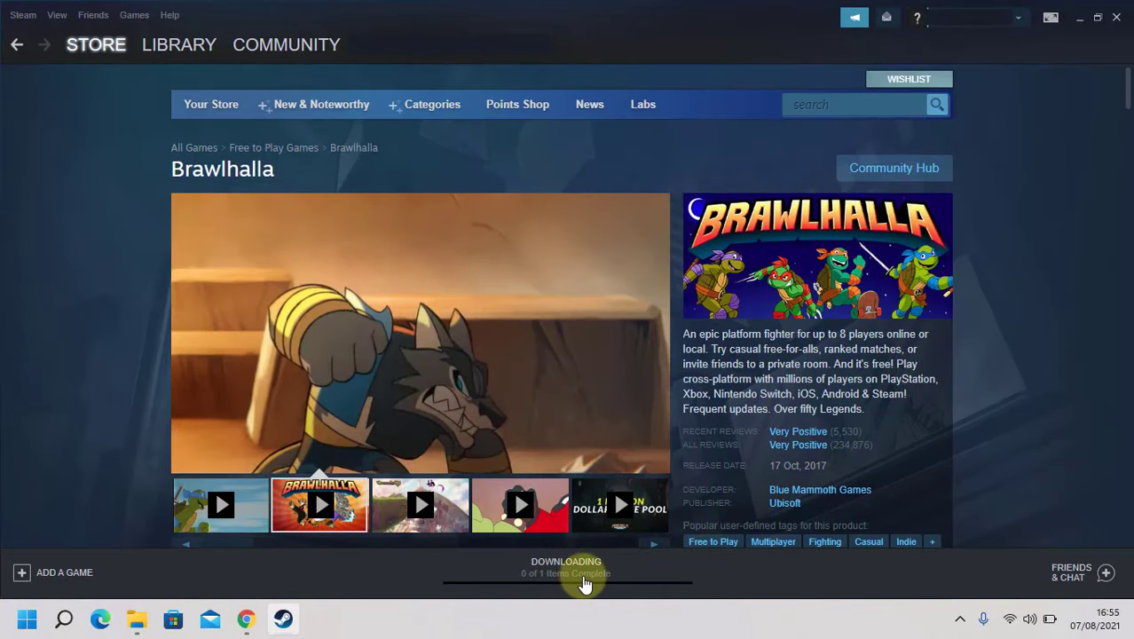
left_click(189, 45)
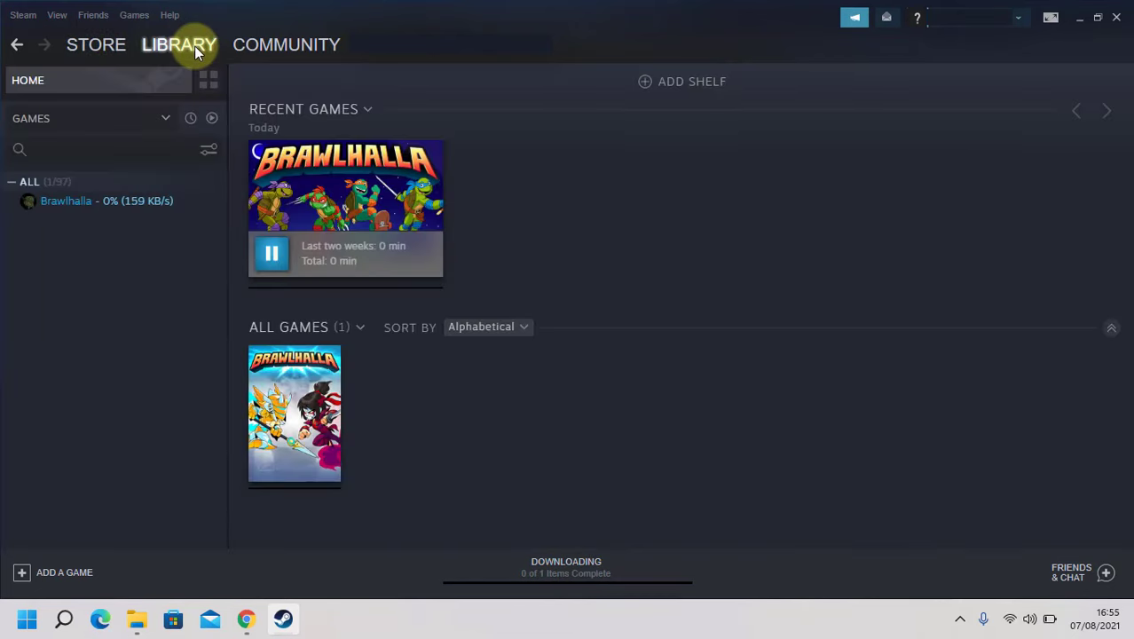
left_click(114, 204)
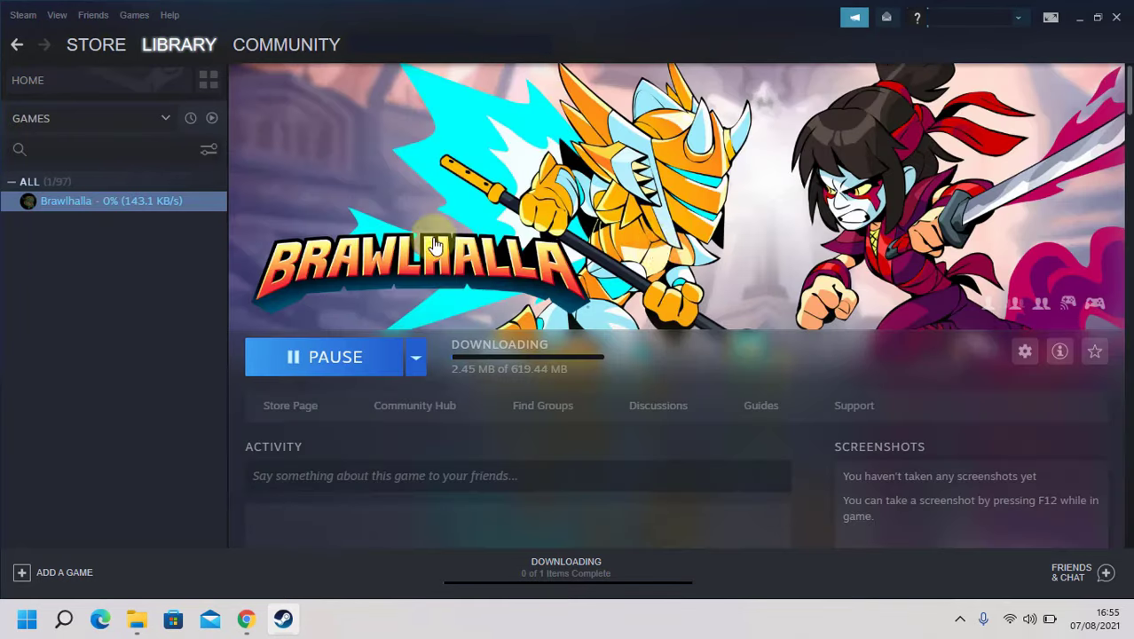
left_click(541, 355)
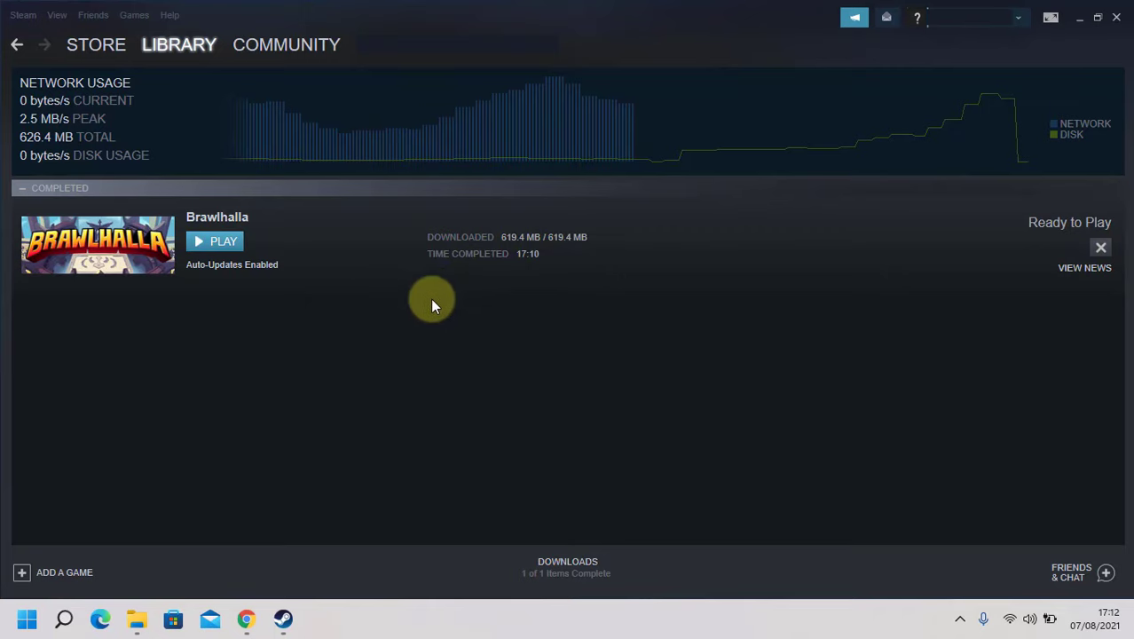
Check the Windows desktop for the Brawlhalla shortcut and return to the Steam window
left_click(1077, 18)
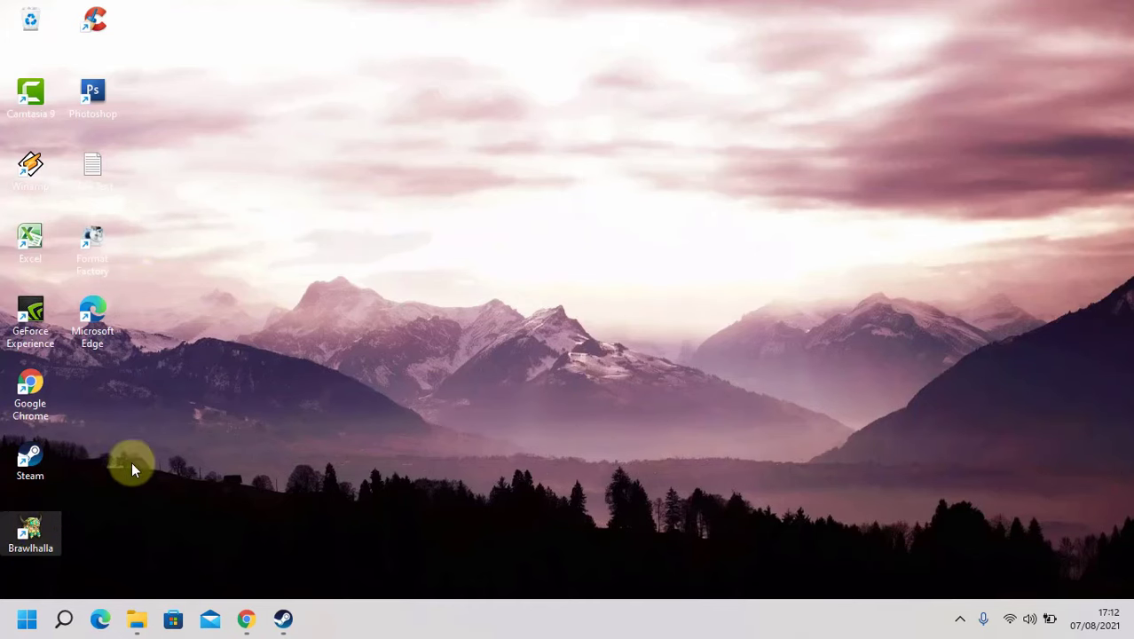
left_click(285, 617)
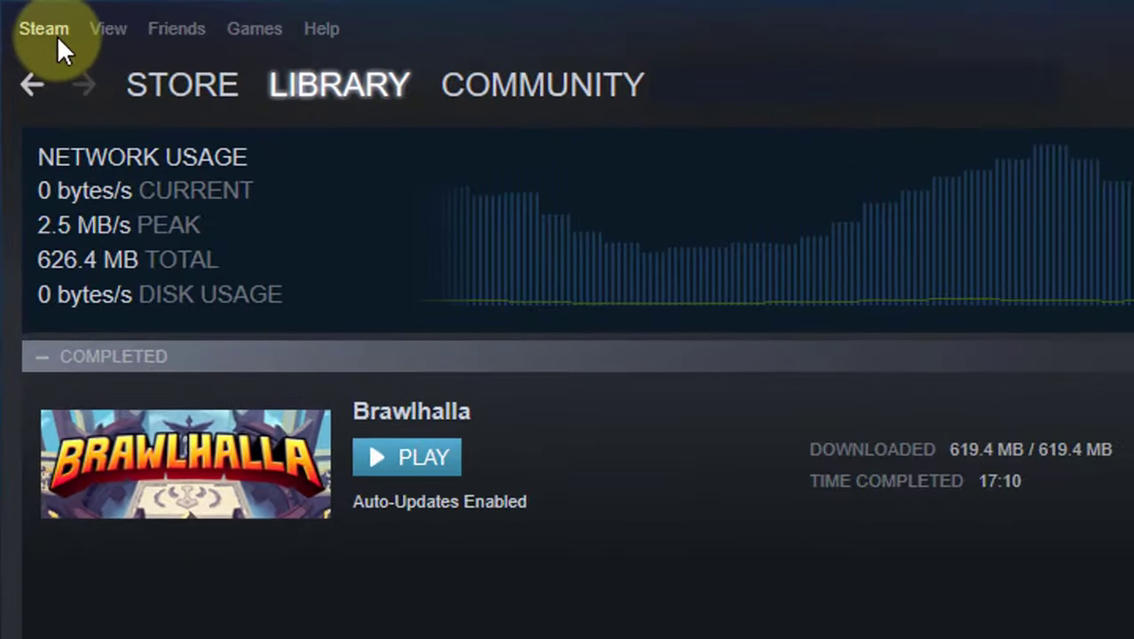
Restart Steam in offline mode
left_click(57, 35)
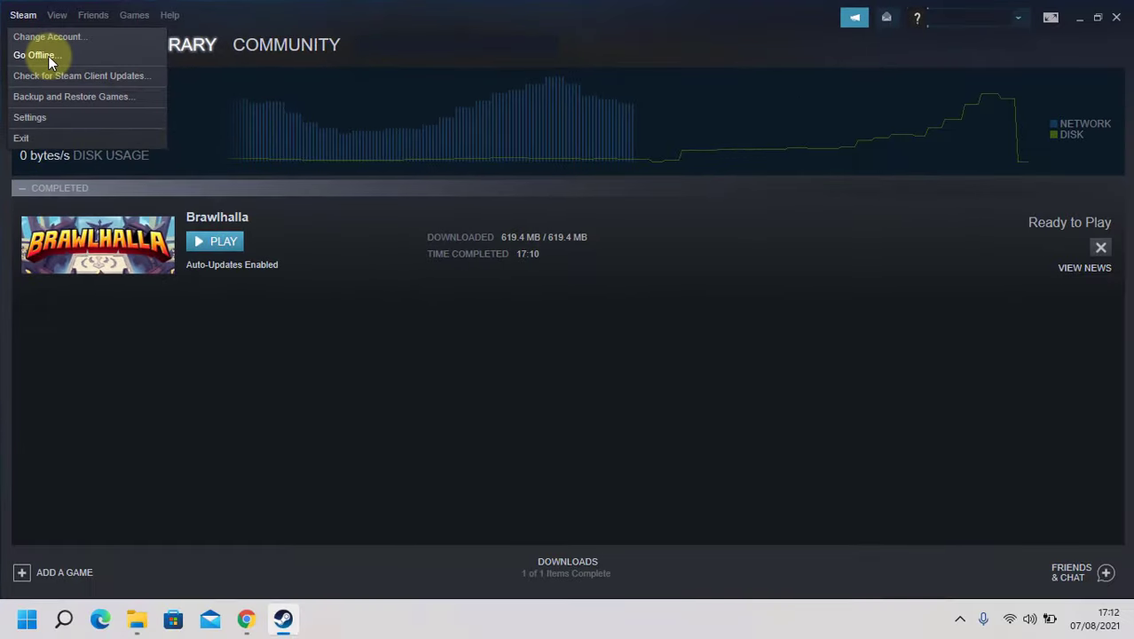
left_click(89, 106)
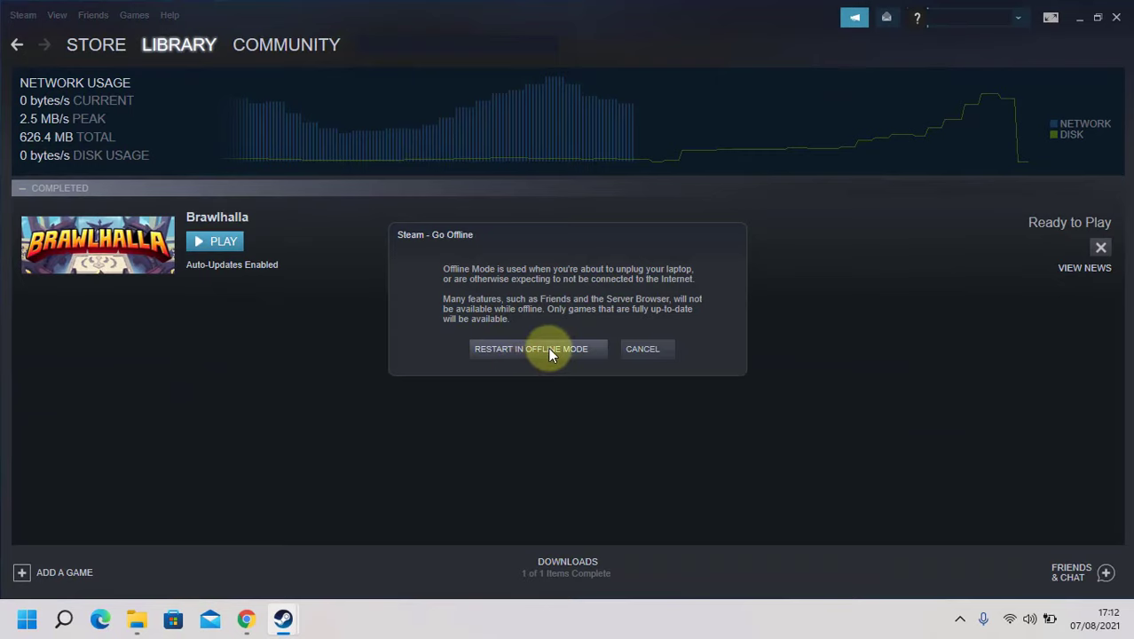
left_click(556, 349)
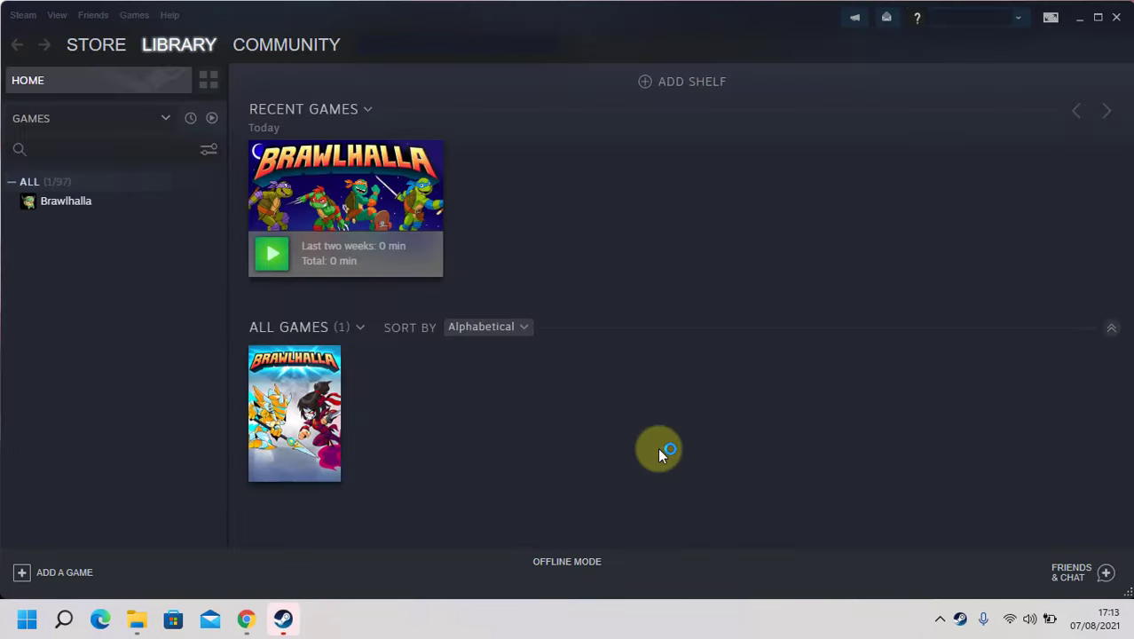
Minimize Steam and launch Brawlhalla from its desktop shortcut
left_click(1078, 17)
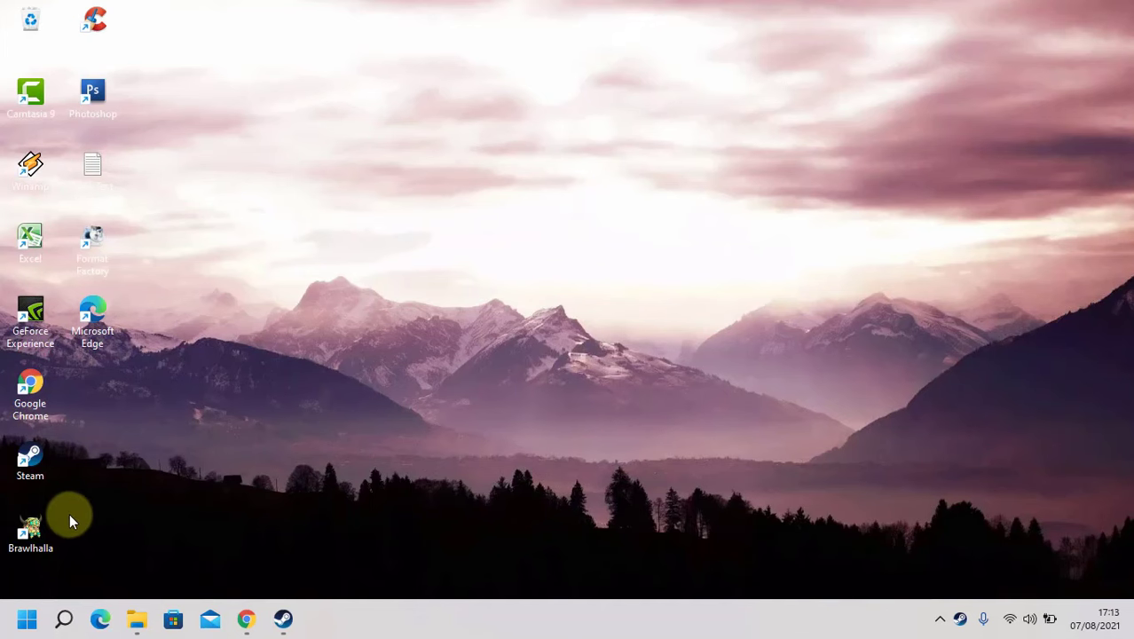
double_click(50, 532)
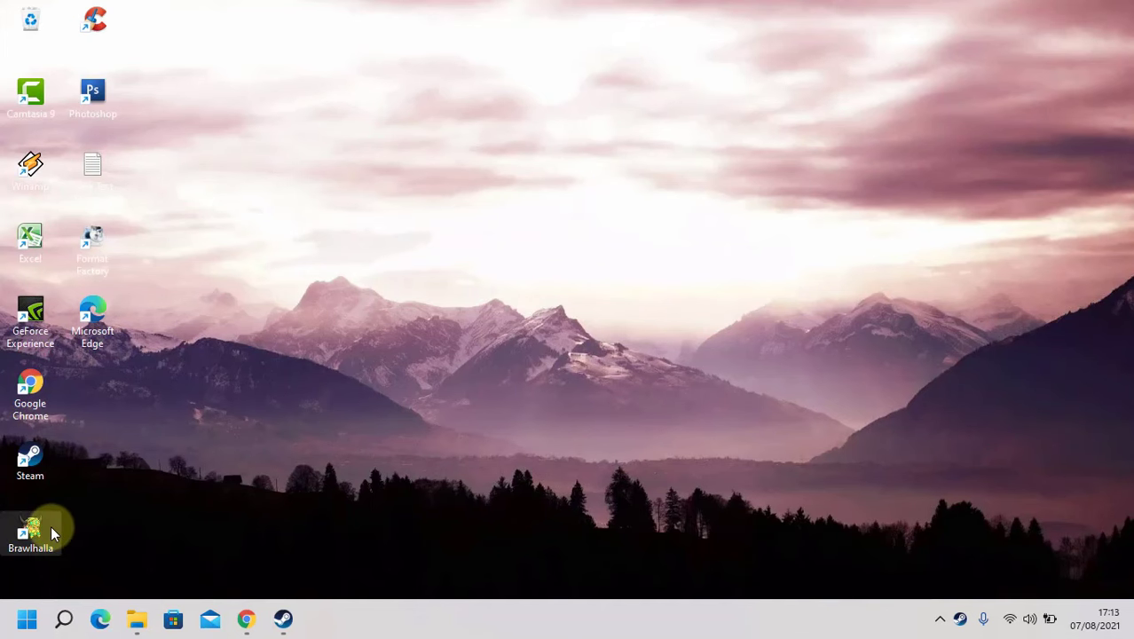